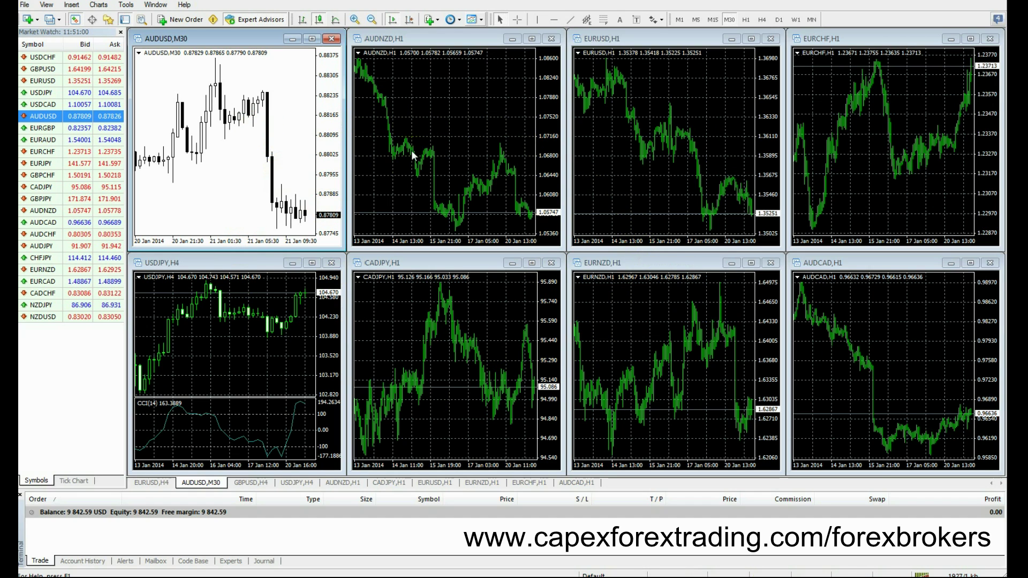
Maximize the AUDUSD M30 chart, switch it to USDCHF and USDCAD, then back to AUDUSD
left_click(263, 262)
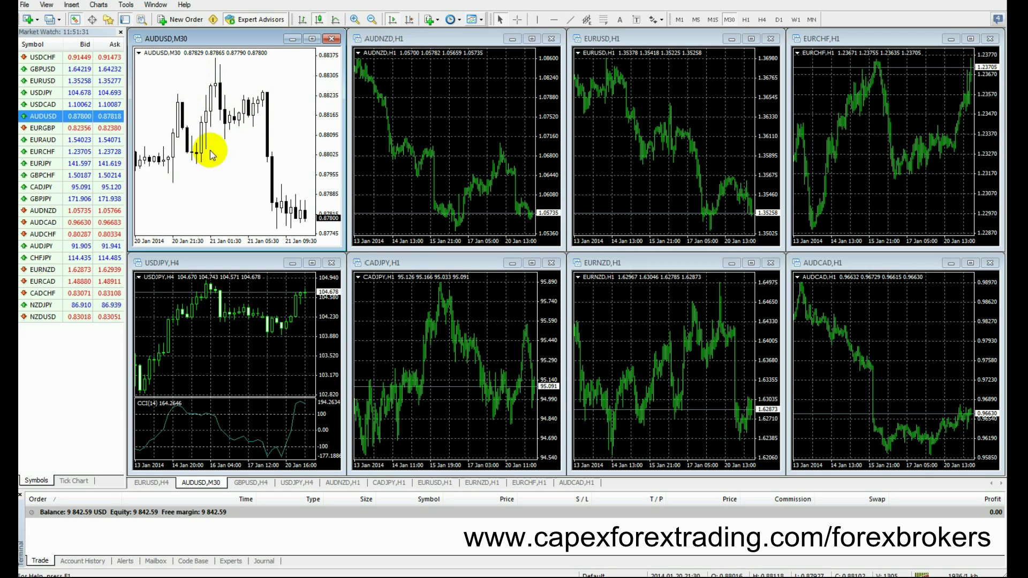
left_click(311, 38)
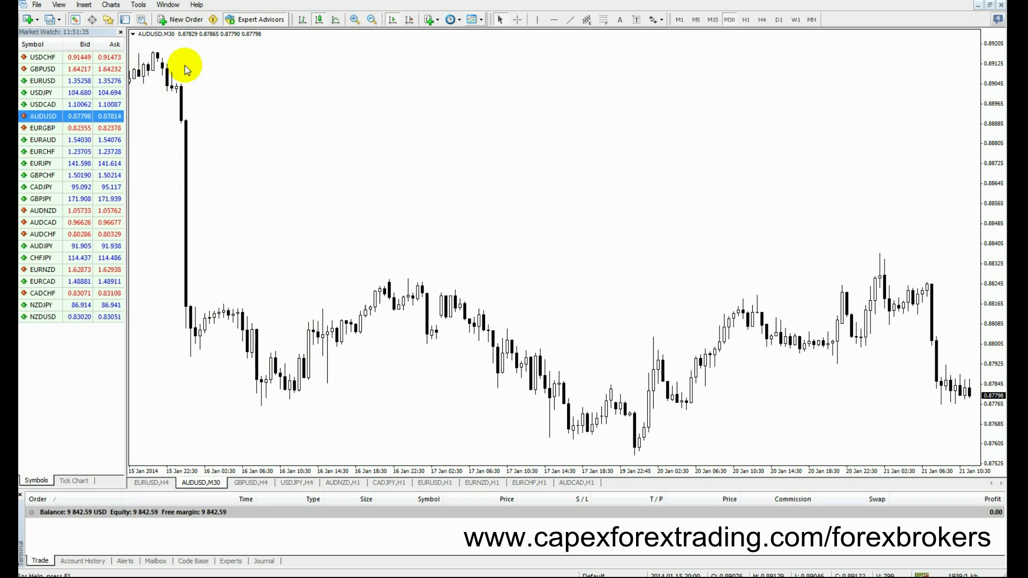
mouse_move(44, 73)
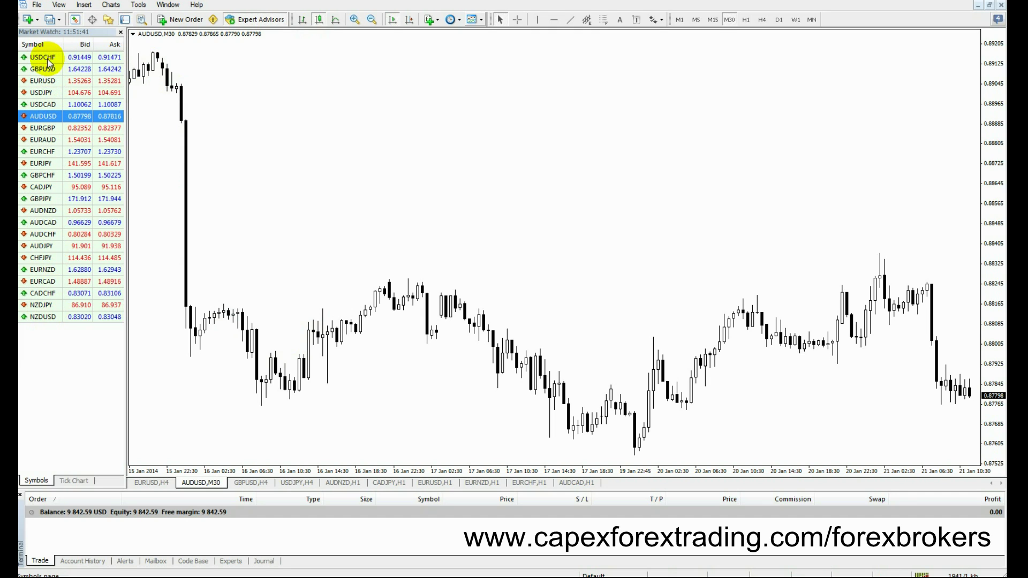
left_click_drag(41, 60, 214, 61)
left_click_drag(43, 105, 238, 107)
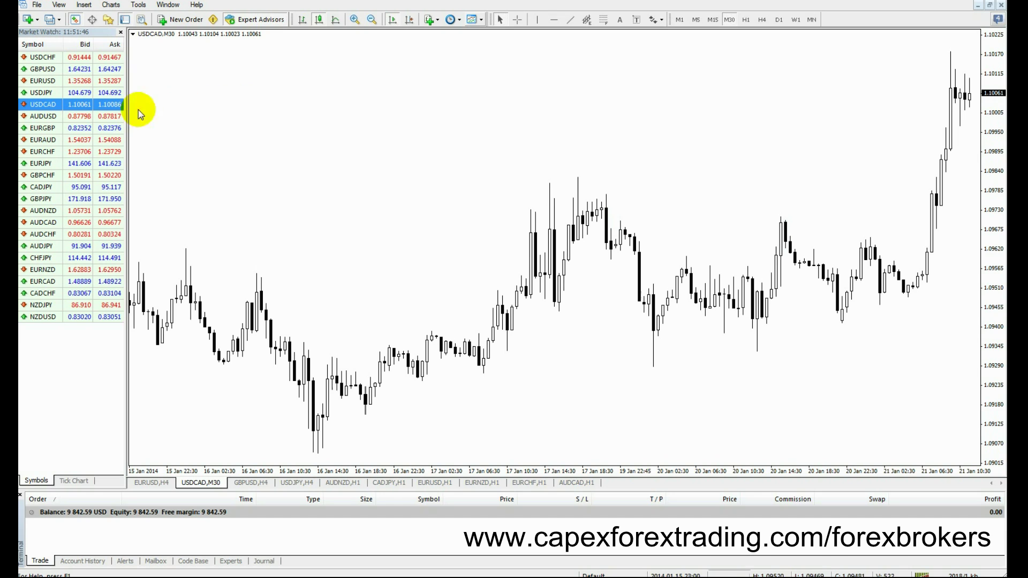
left_click(72, 118)
left_click_drag(72, 117, 245, 118)
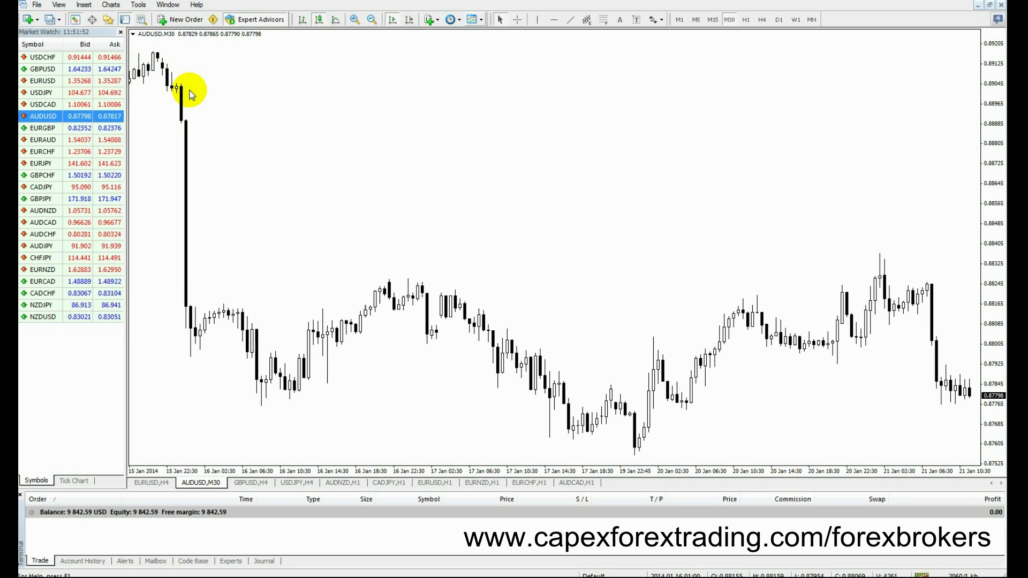
right_click(323, 90)
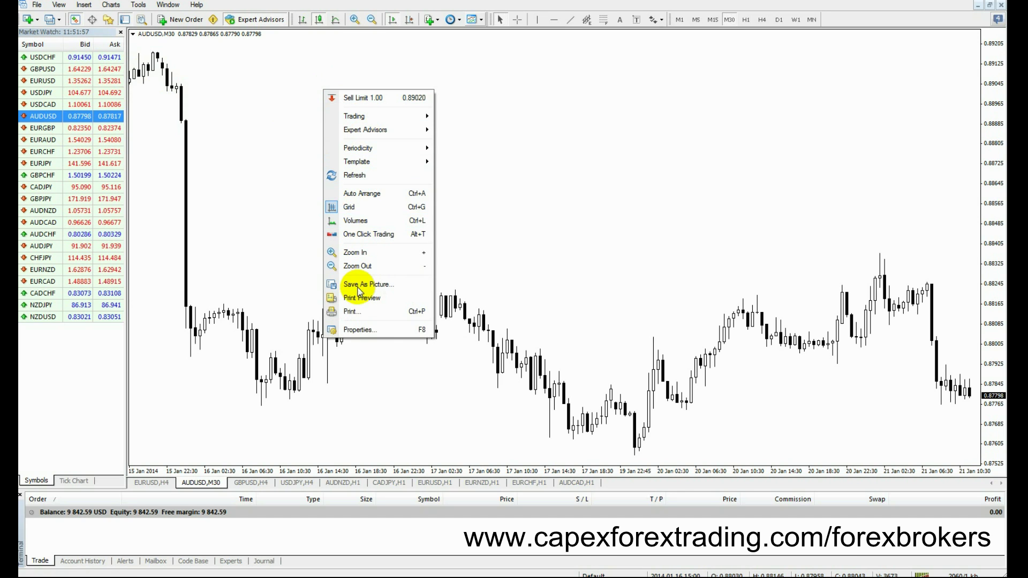
left_click(280, 79)
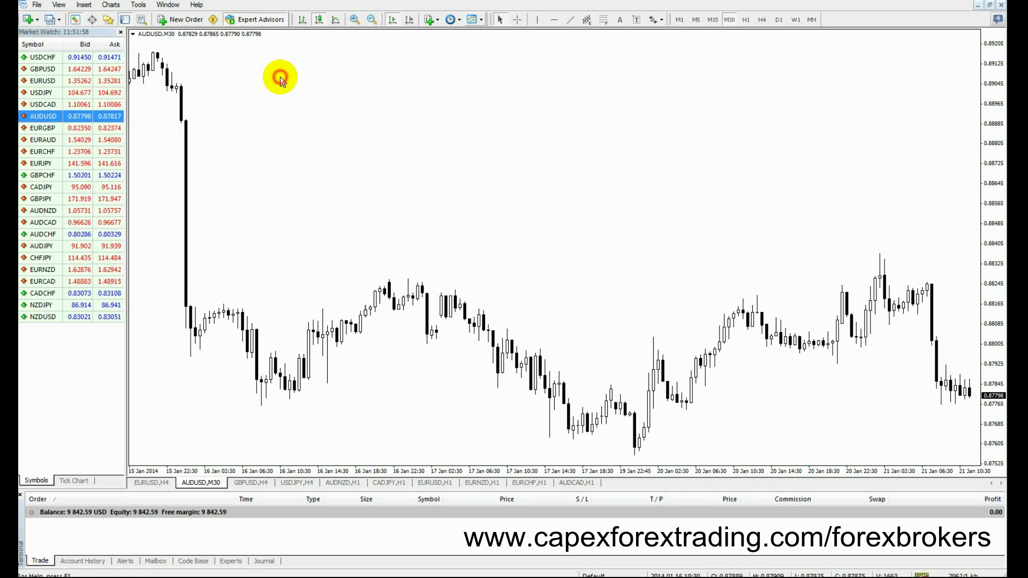
left_click(180, 22)
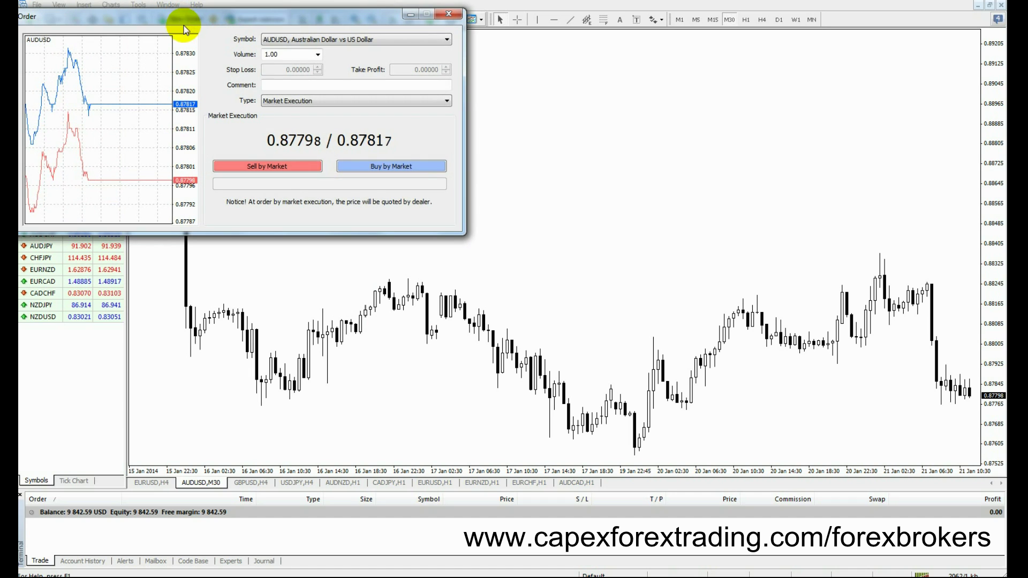
left_click(301, 40)
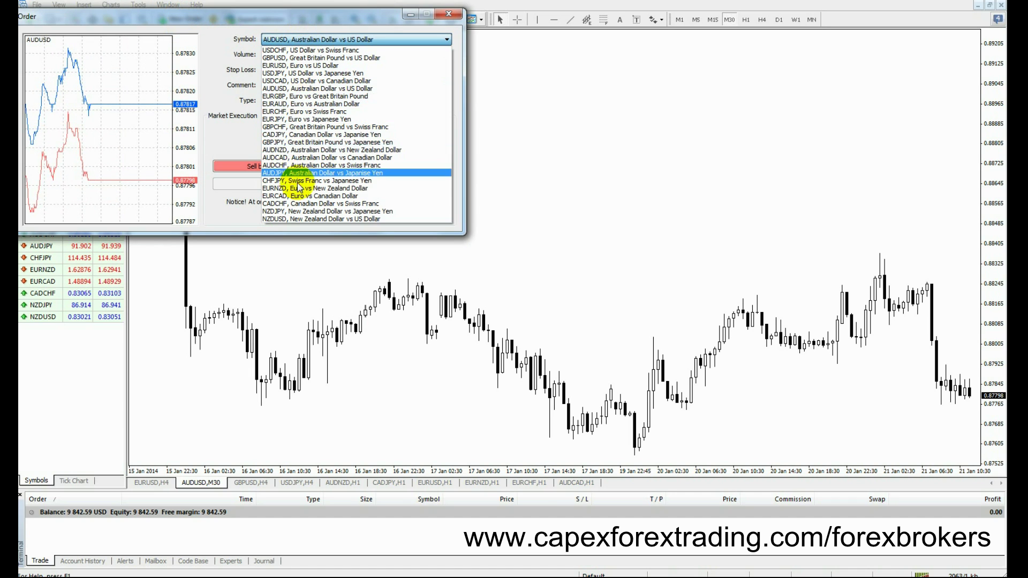
left_click(244, 145)
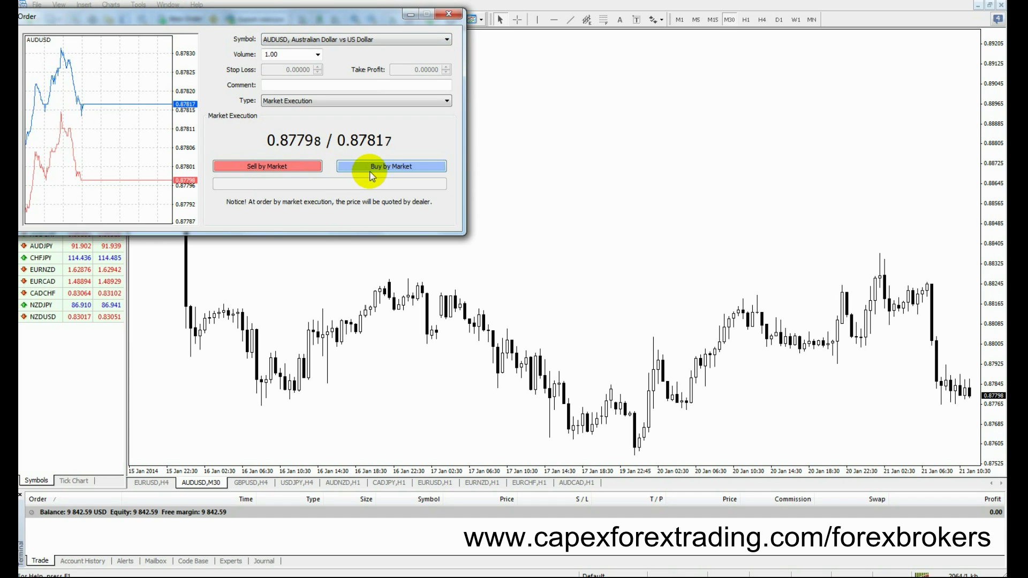
left_click(449, 16)
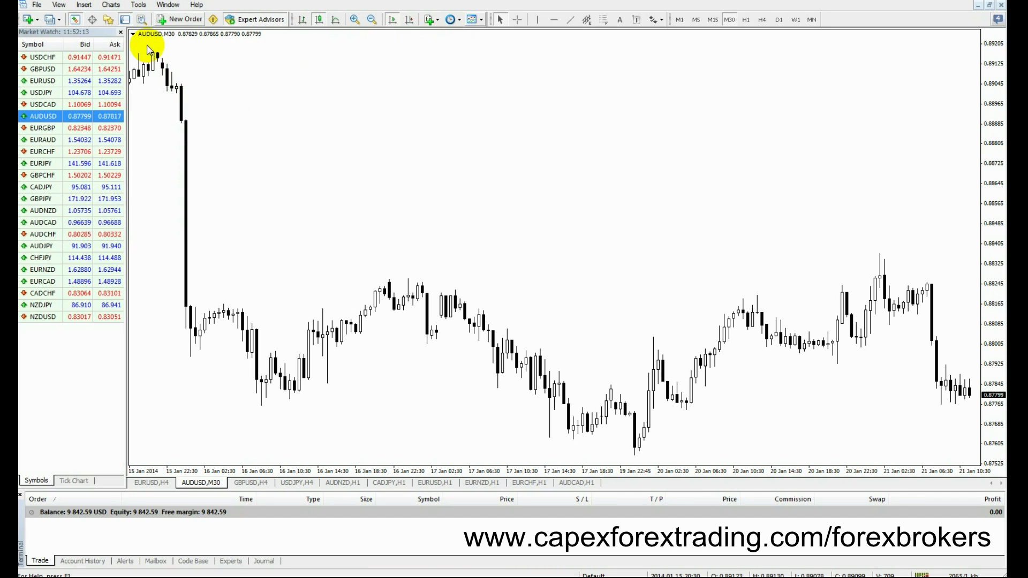
Toggle One Click Trading several times, leaving the SELL/BUY 1.00-lot panel showing
left_click(132, 35)
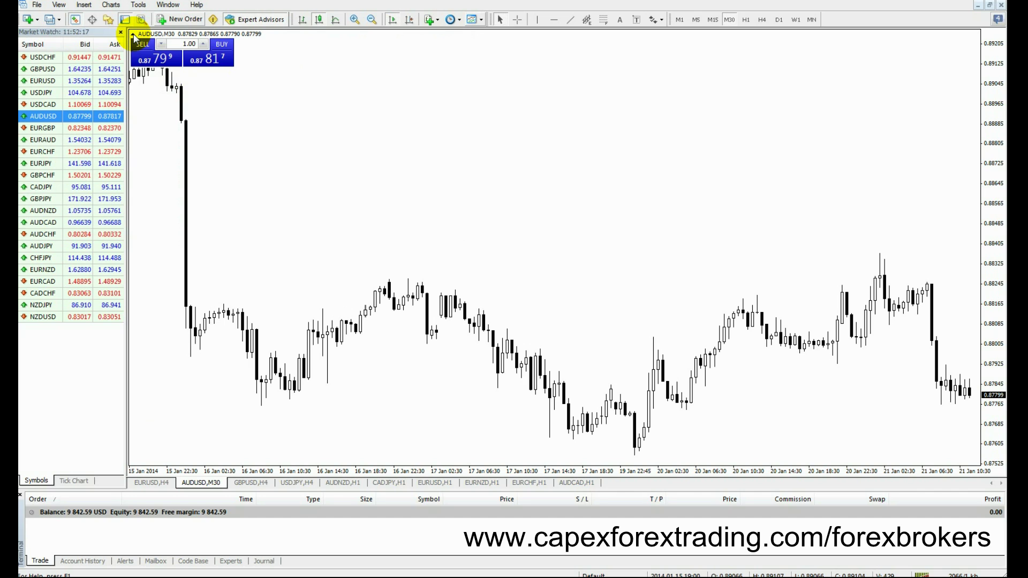
left_click(133, 34)
left_click(133, 34)
left_click(133, 34)
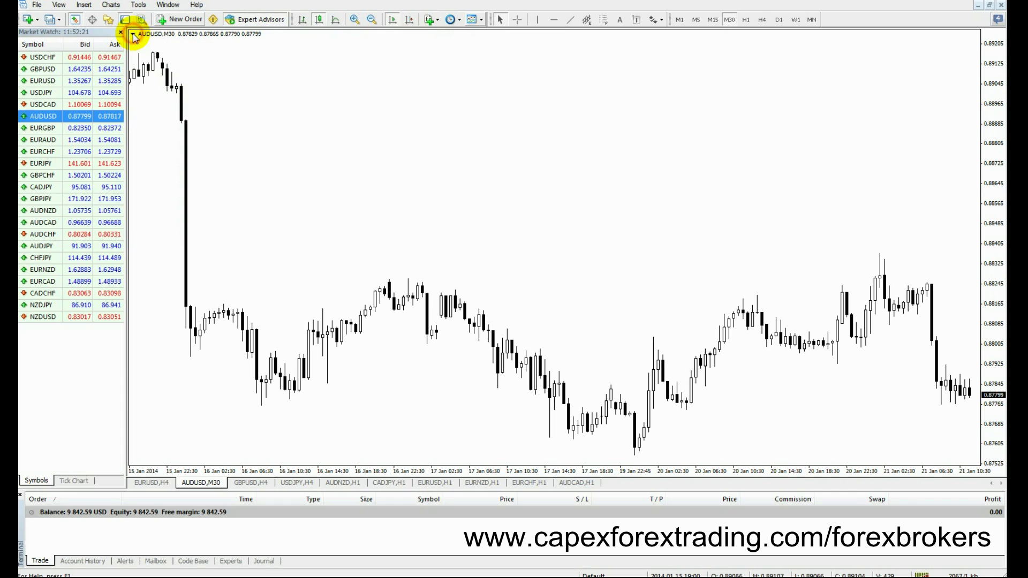
left_click(132, 34)
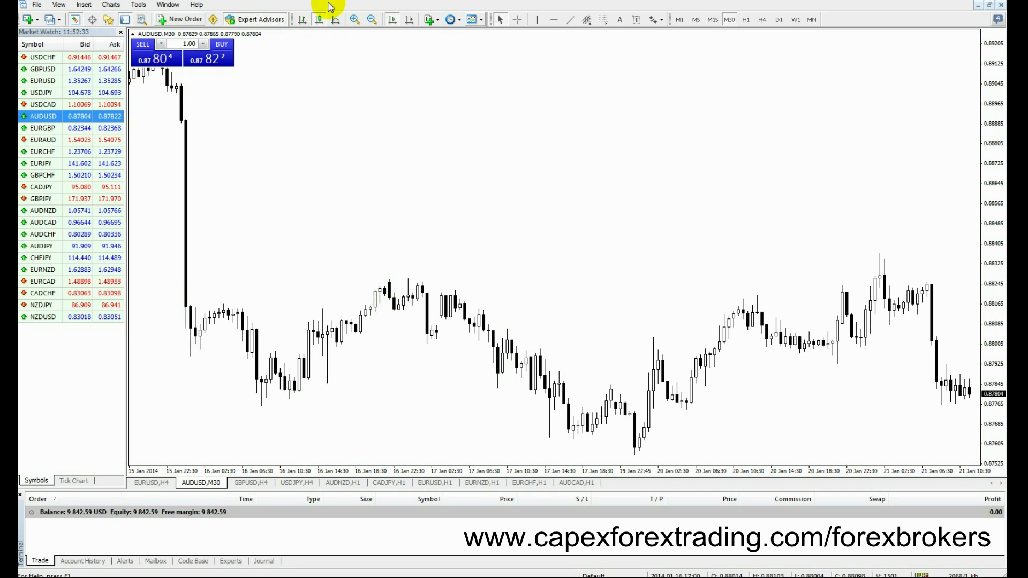
Display the AUDUSD chart as OHLC bars, then a line, then back to candlesticks
left_click(301, 20)
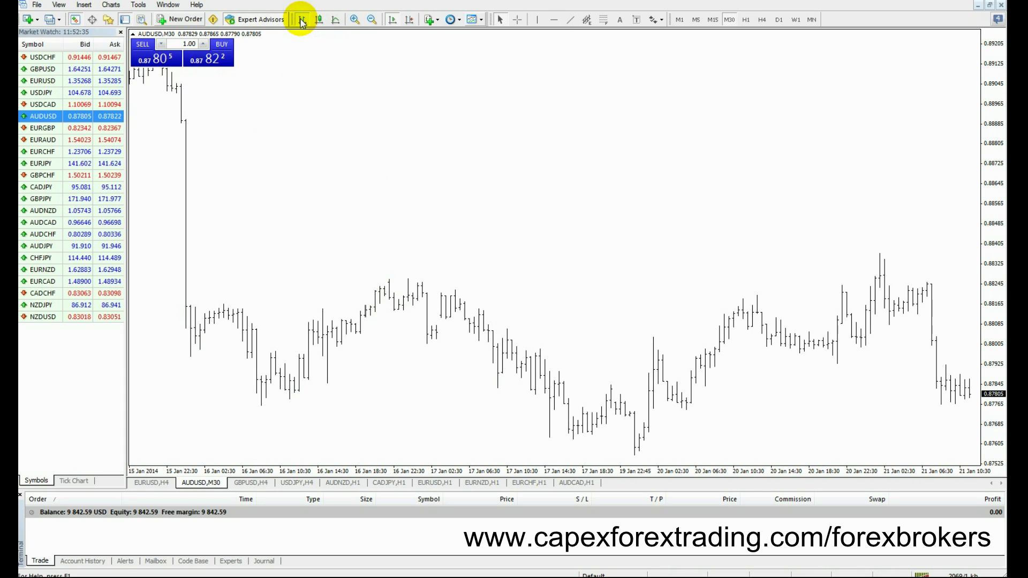
left_click(336, 21)
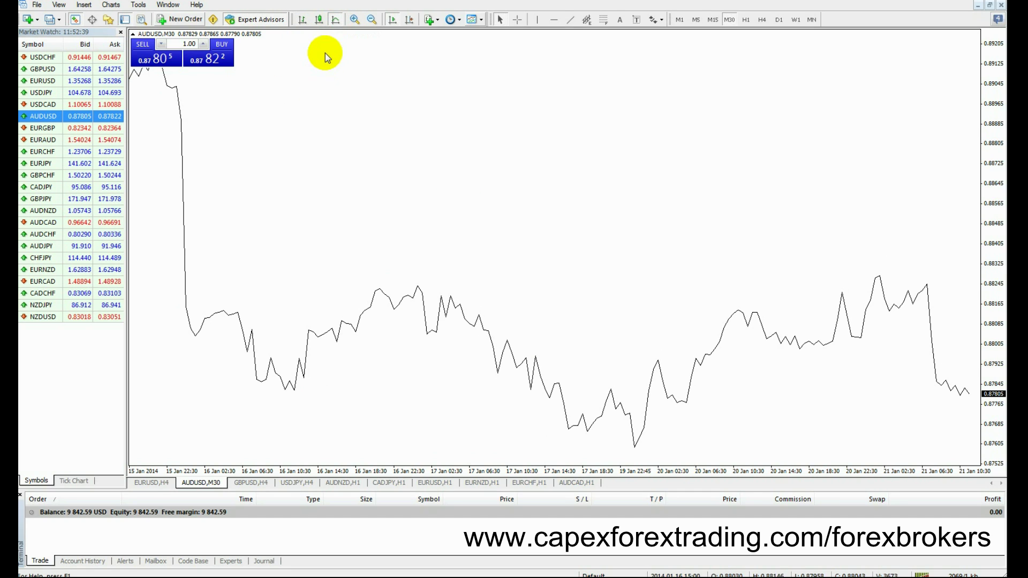
left_click(318, 19)
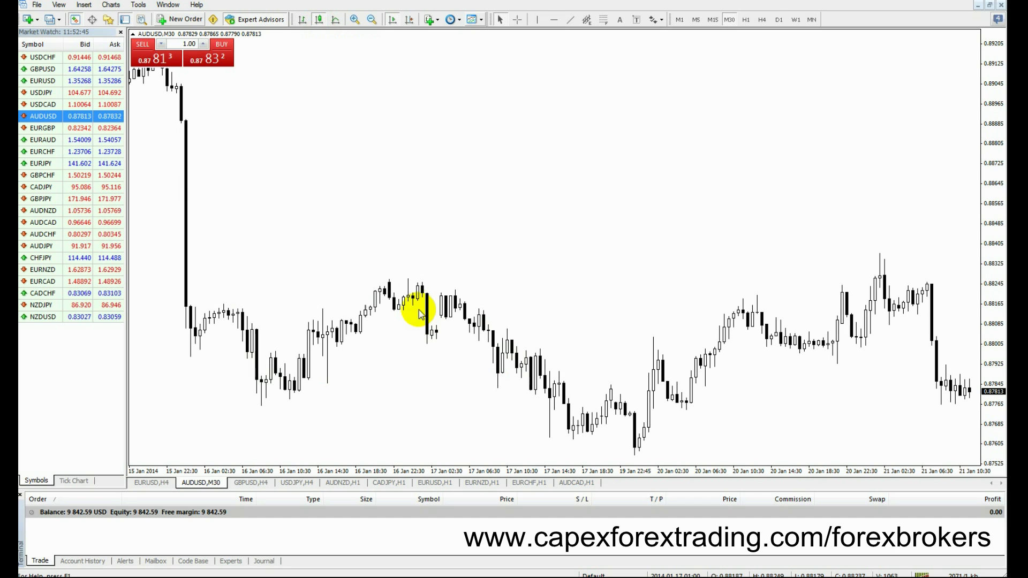
Zoom the chart out twice and back in twice, then jump to the most recent bars
left_click(374, 22)
left_click(373, 21)
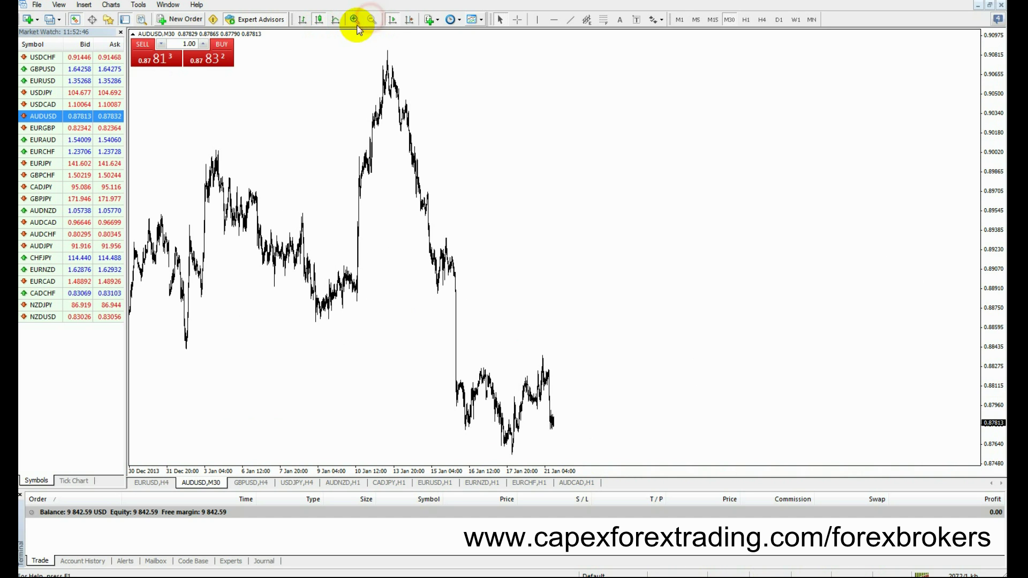
left_click(355, 20)
left_click(355, 20)
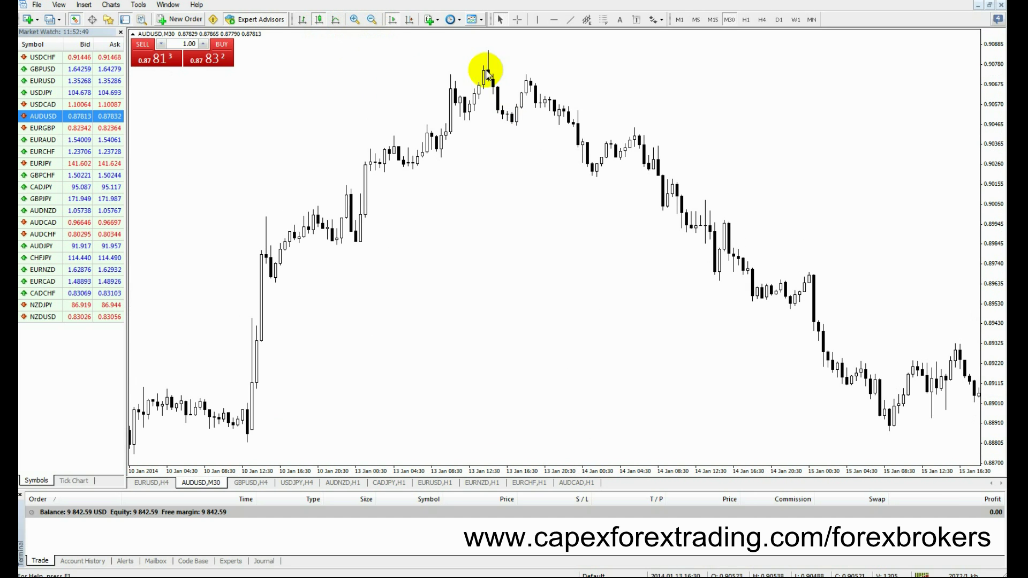
left_click_drag(495, 81, 452, 81)
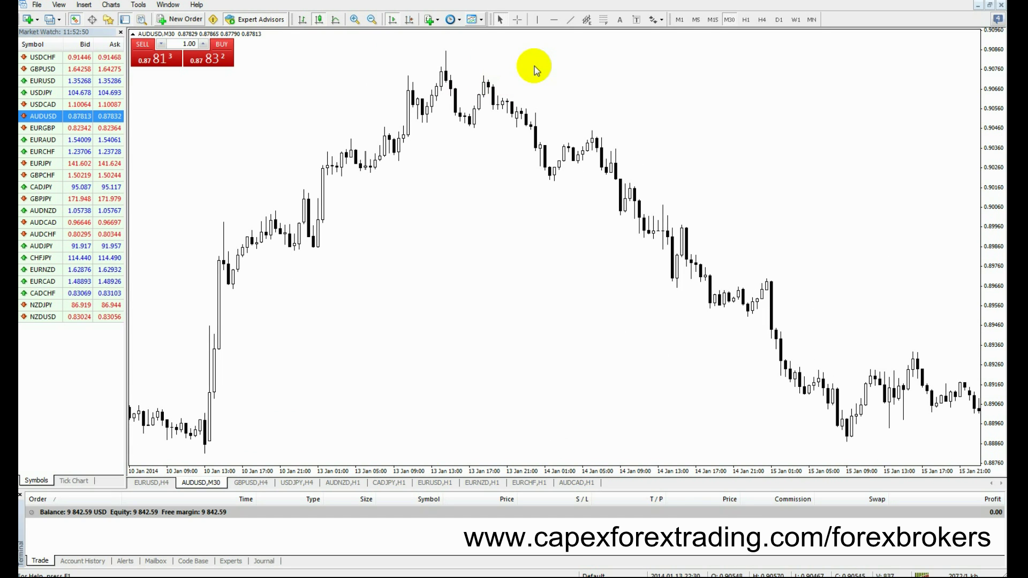
left_click(745, 20)
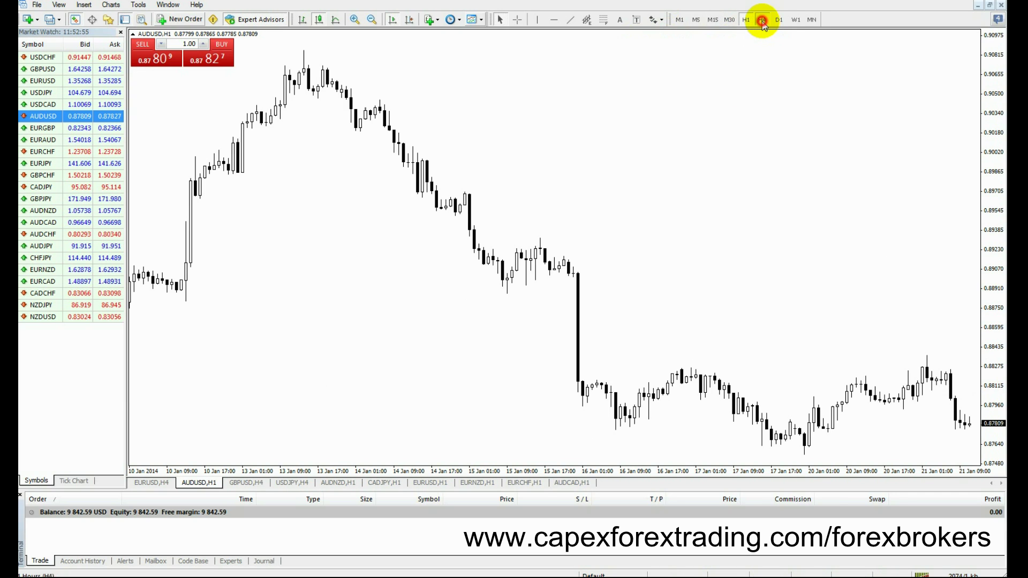
Switch the chart through H4 and D1 to M15, and turn on the crosshair
left_click(761, 20)
left_click(779, 20)
left_click(712, 20)
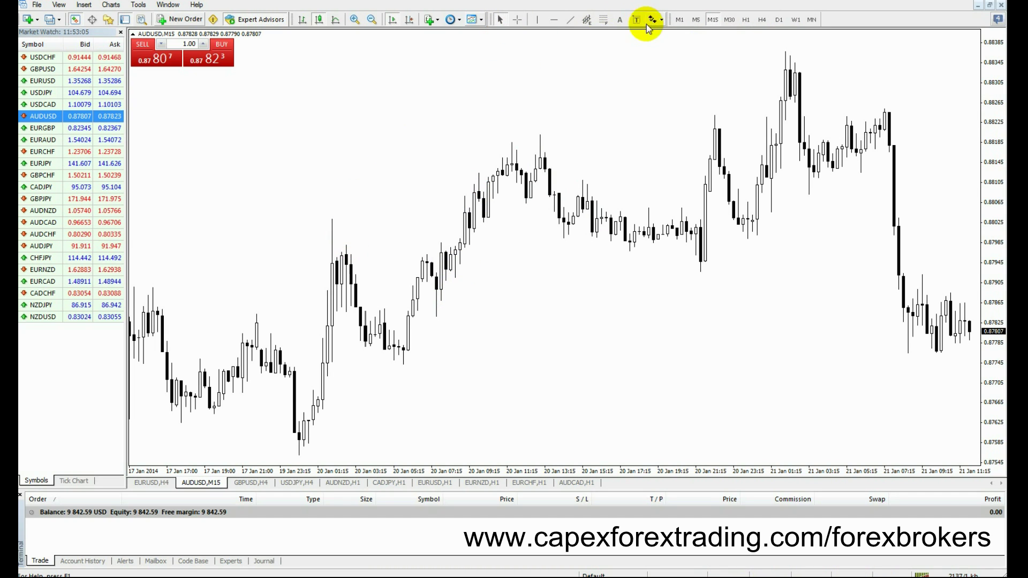
left_click(517, 19)
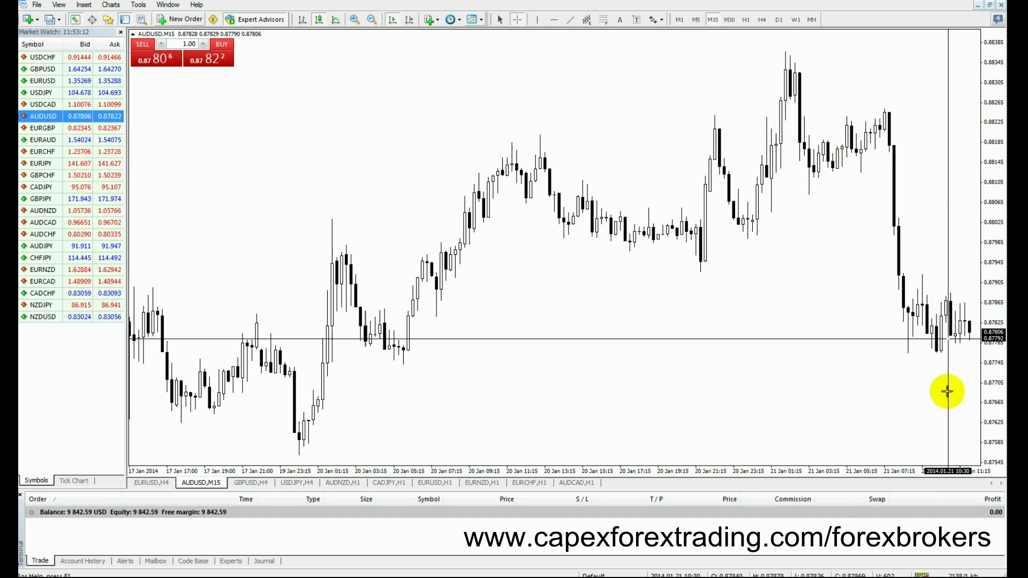
Add a vertical line at 20 Jan 05:15 and a horizontal line positioned at 0.87993
left_click(536, 20)
left_click(394, 82)
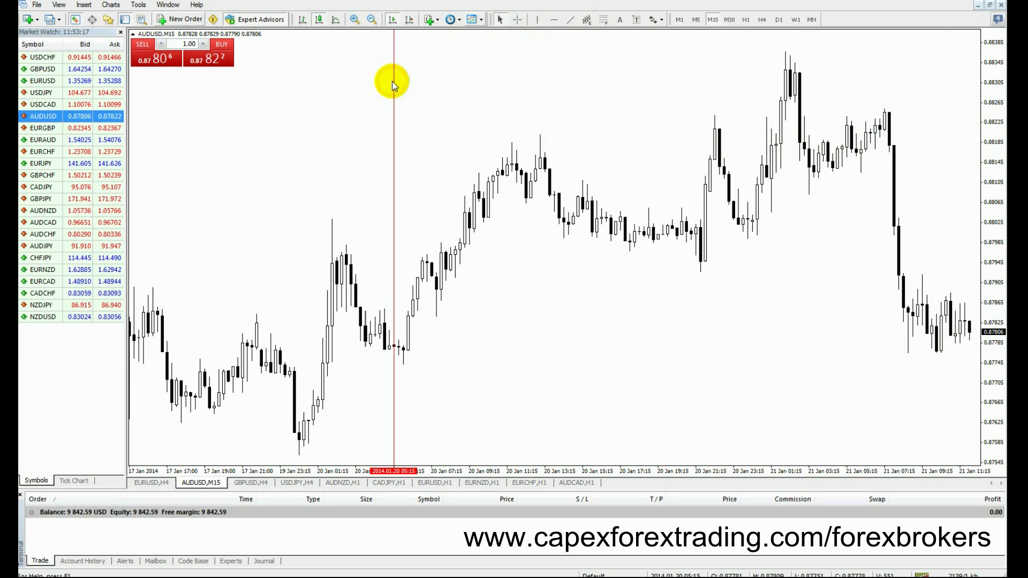
left_click(554, 20)
left_click_drag(541, 221, 606, 271)
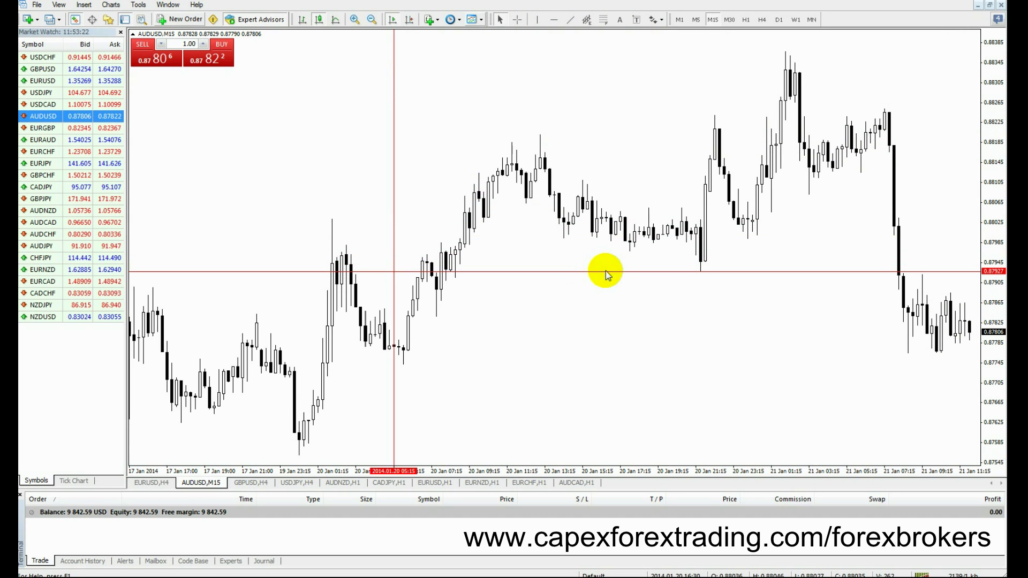
double_click(606, 270)
left_click_drag(627, 273, 663, 277)
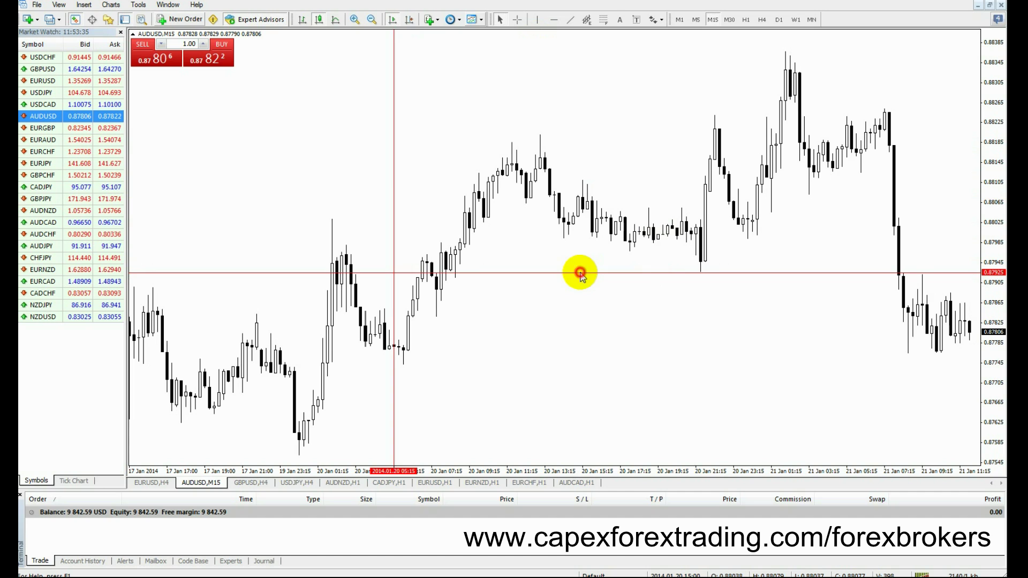
left_click_drag(580, 273, 587, 238)
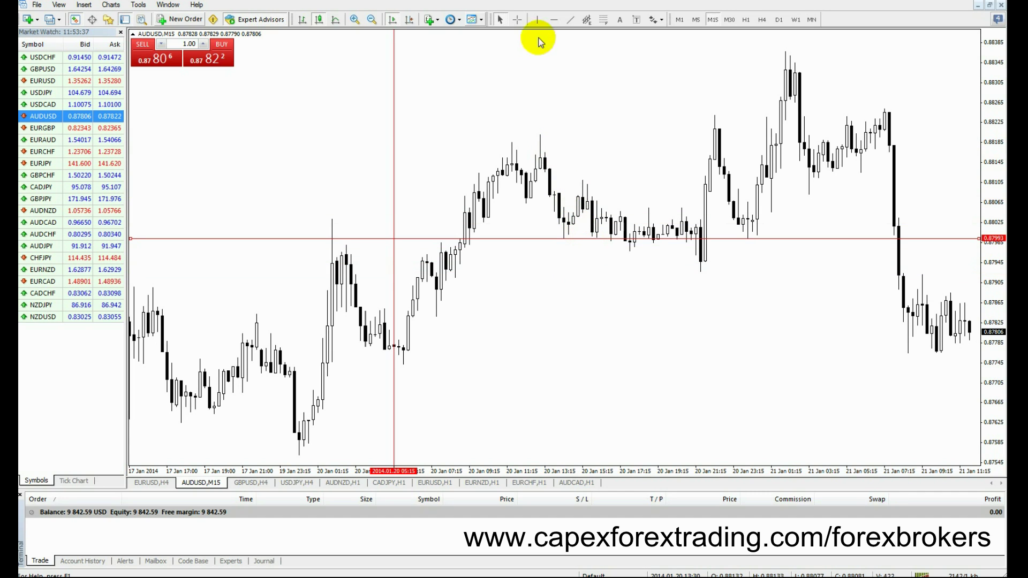
Draw a falling trend line from the peak and a rising trend line from the low
left_click(570, 19)
left_click_drag(540, 133, 589, 185)
left_click(570, 20)
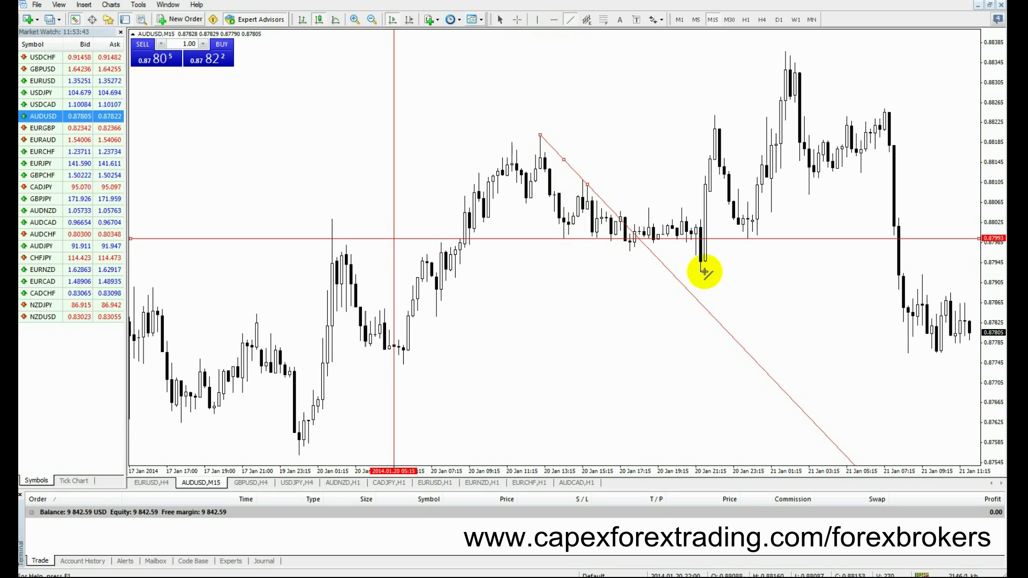
left_click_drag(701, 270, 757, 236)
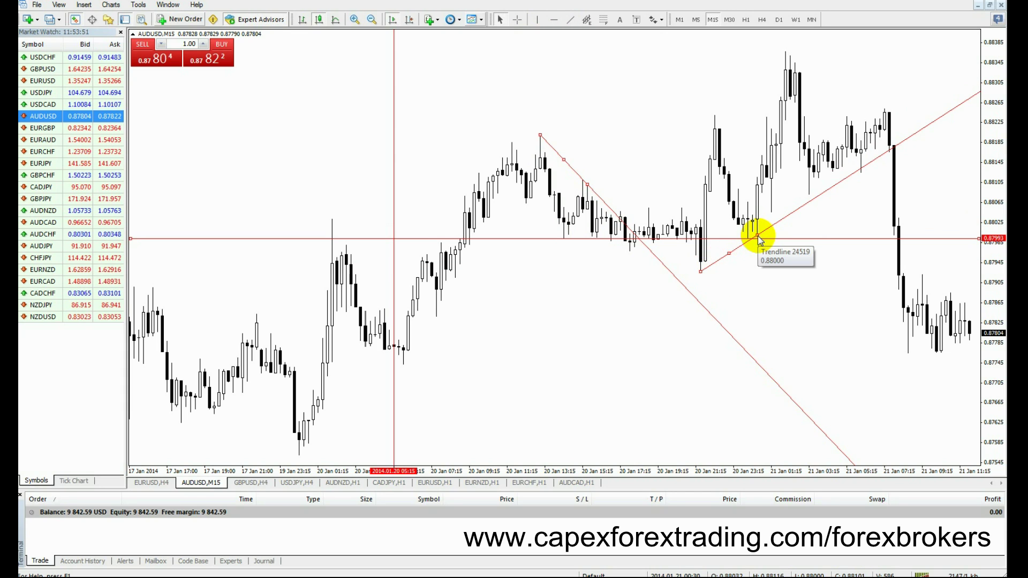
Reshape and lower the rising trend line, then delete the horizontal line and both trend lines
left_click_drag(756, 239, 809, 194)
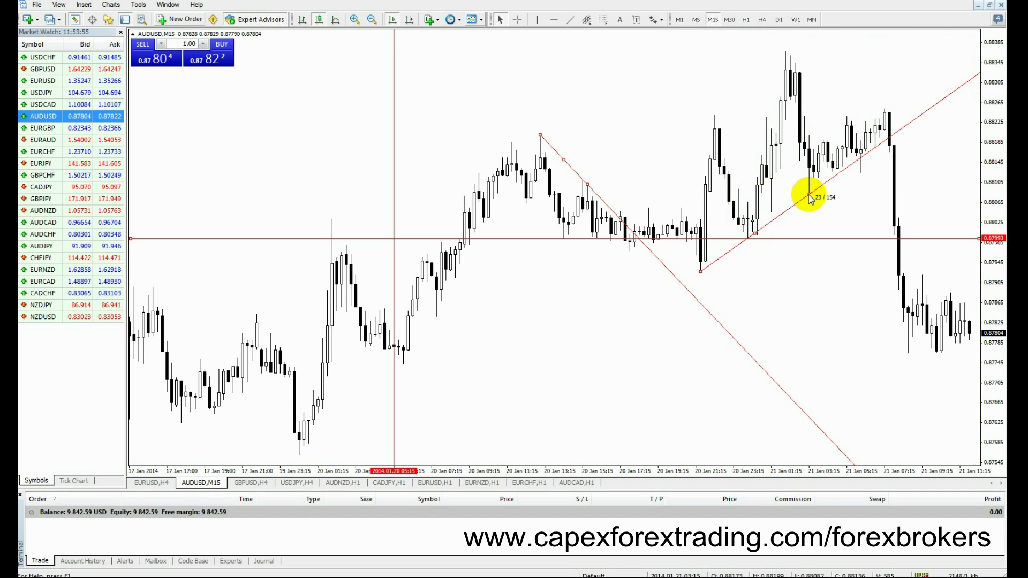
left_click_drag(701, 273, 404, 366)
left_click_drag(605, 279, 549, 159)
left_click_drag(592, 243, 592, 279)
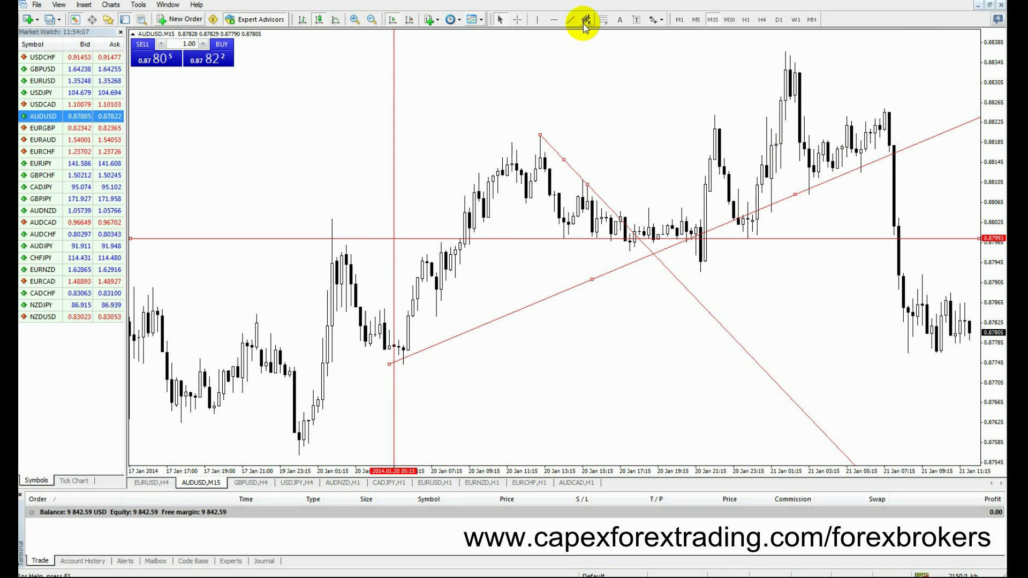
key("Delete")
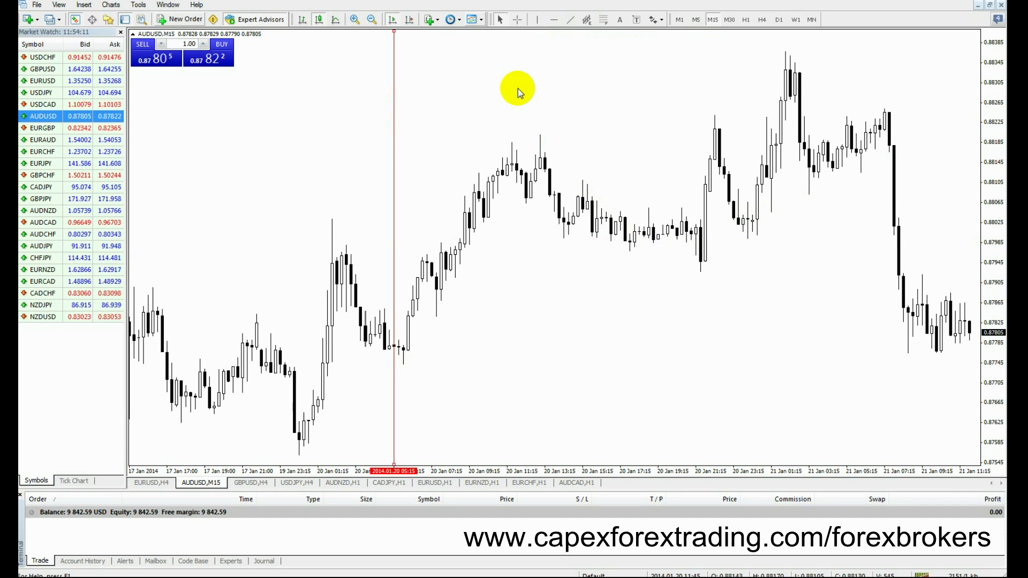
key("Delete")
left_click(592, 22)
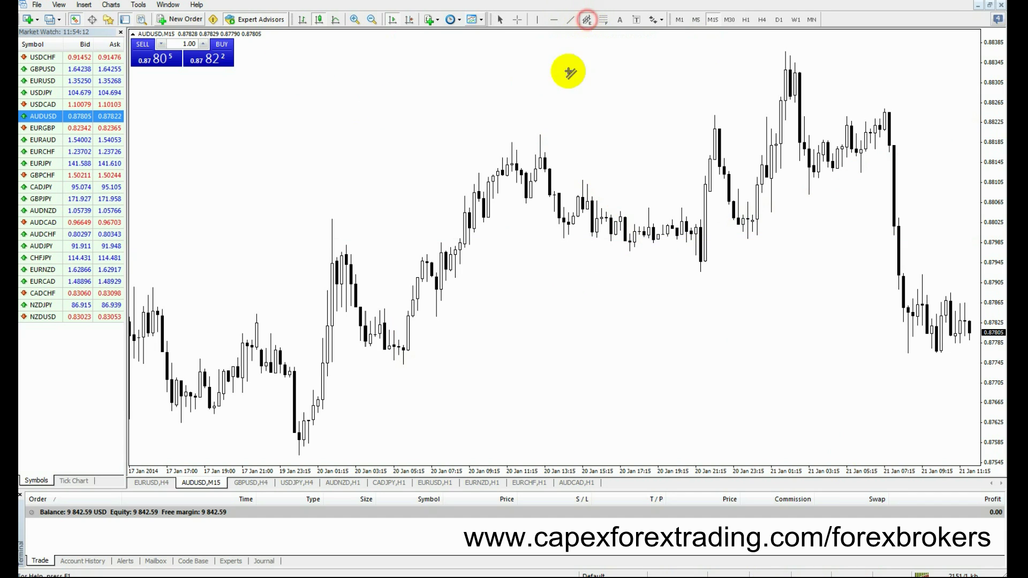
left_click_drag(404, 363, 508, 216)
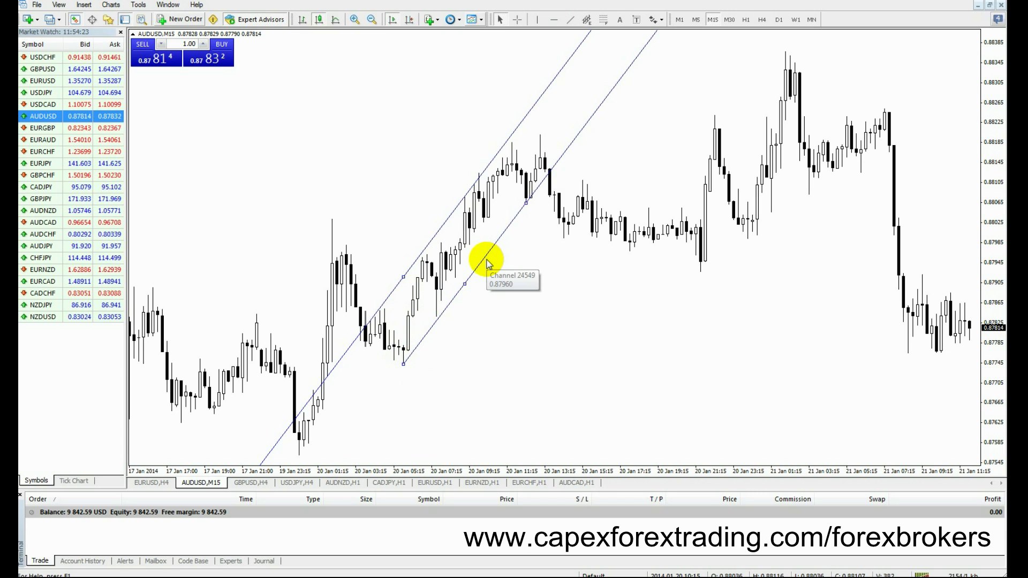
key("Delete")
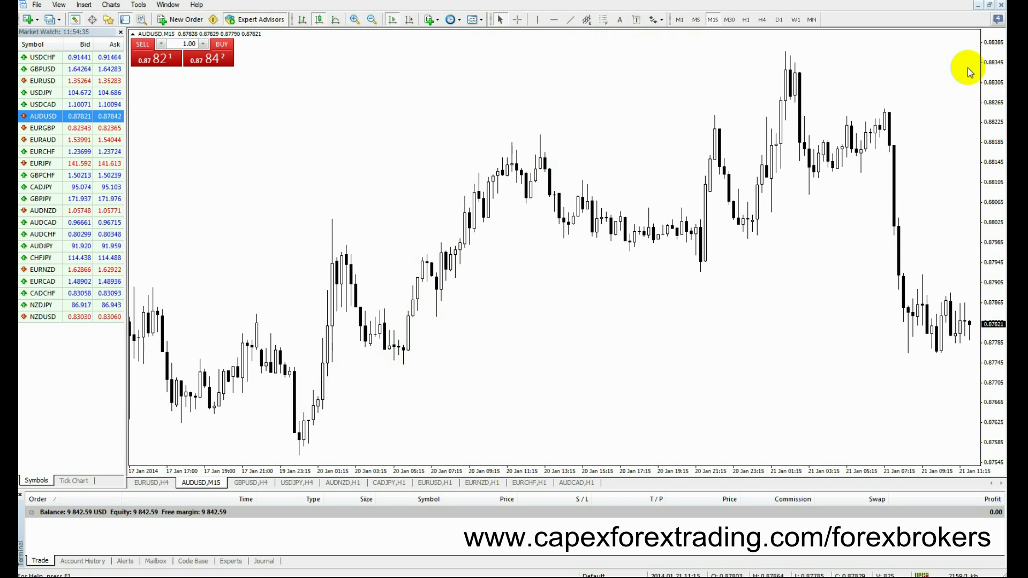
Restore the chart to show tiled windows, hide the one-click panel, and hide unused Market Watch symbols
left_click(990, 5)
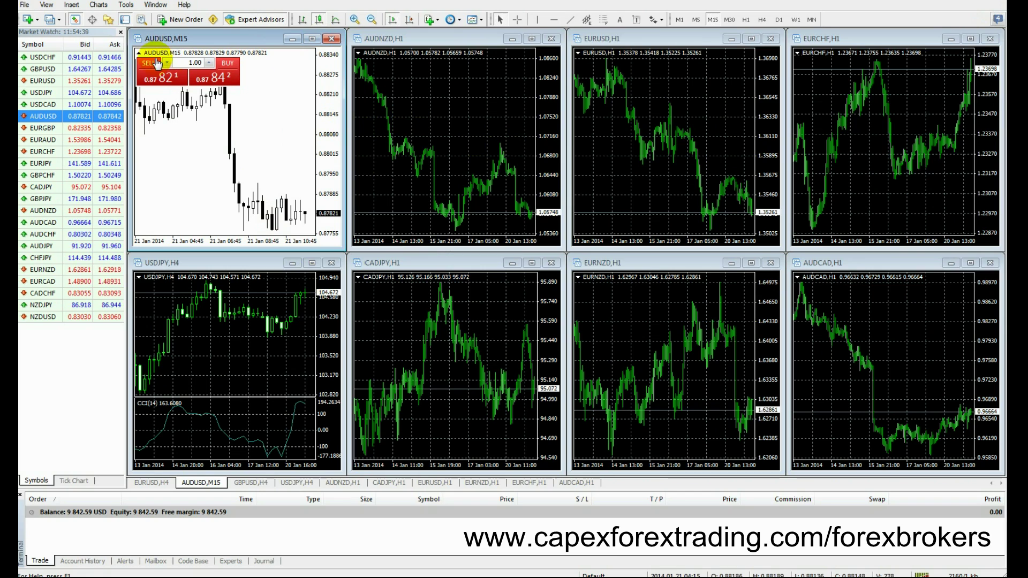
left_click(138, 52)
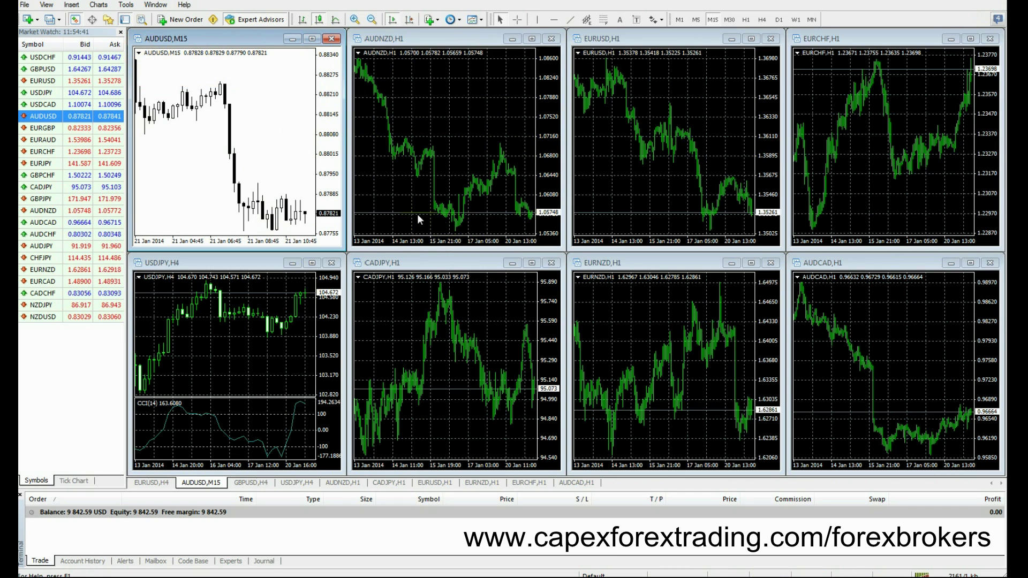
right_click(43, 155)
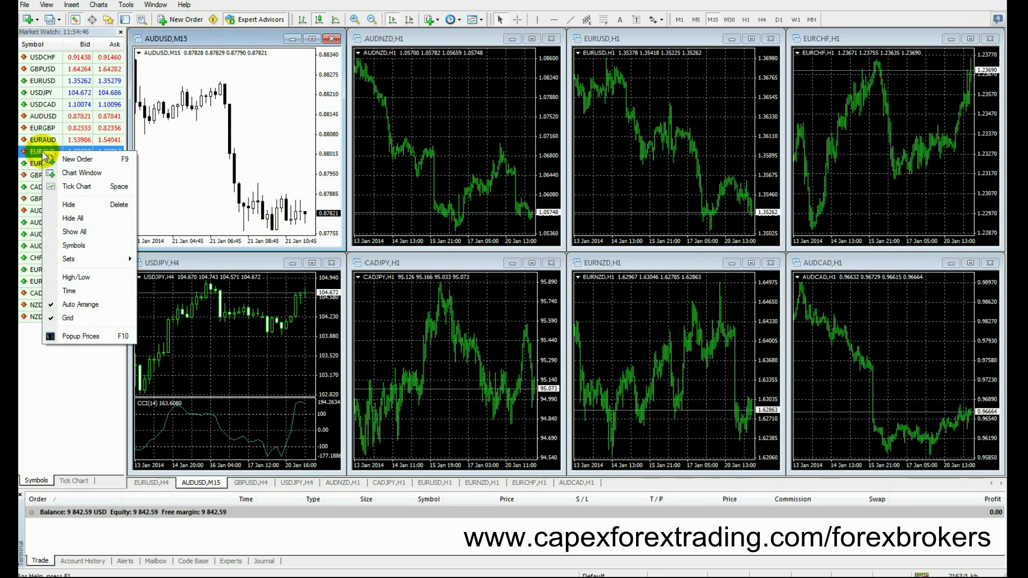
left_click(85, 219)
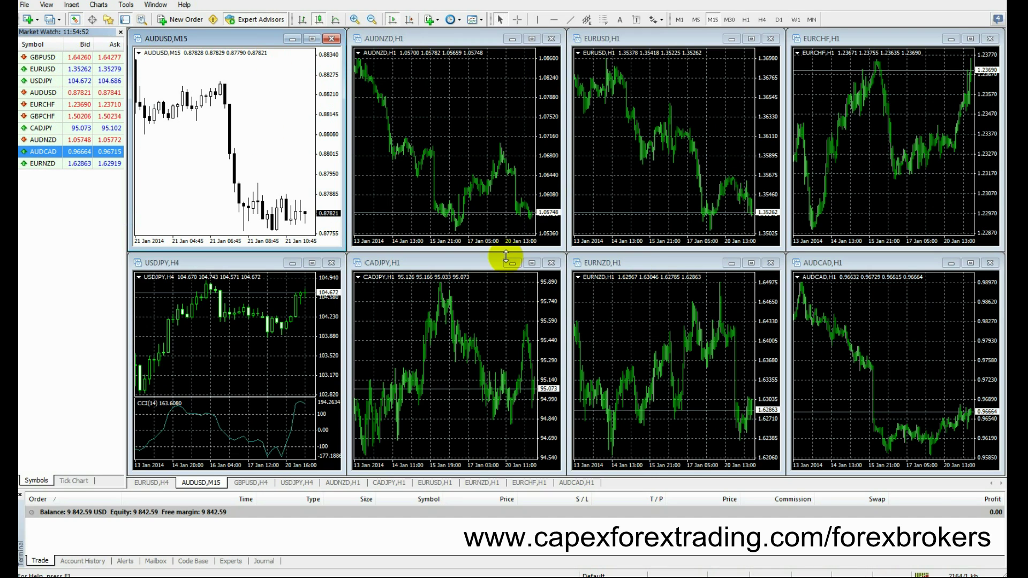
Show all Market Watch symbols, hide unused ones again, and maximize the AUDUSD M15 chart
left_click(232, 131)
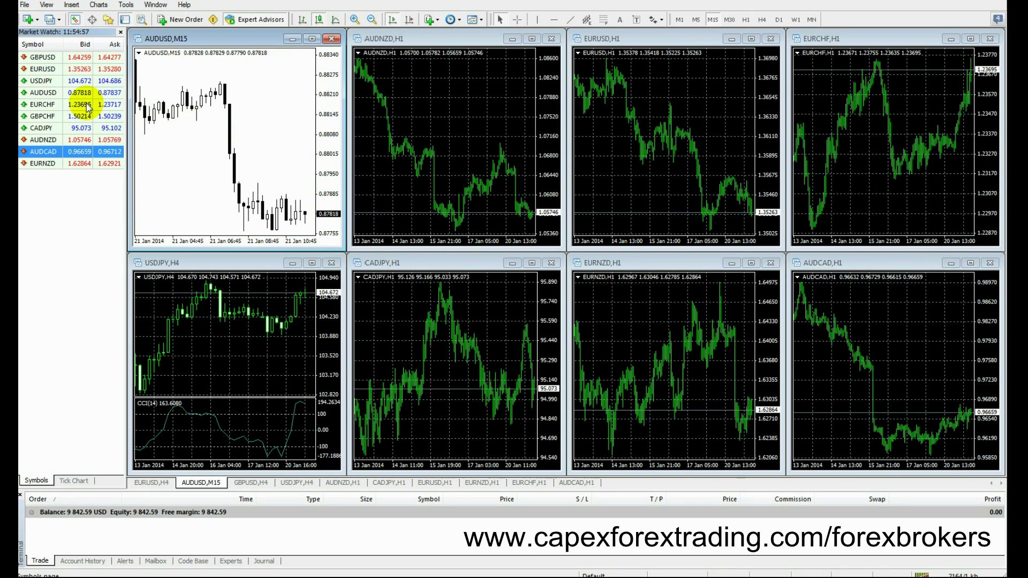
right_click(55, 126)
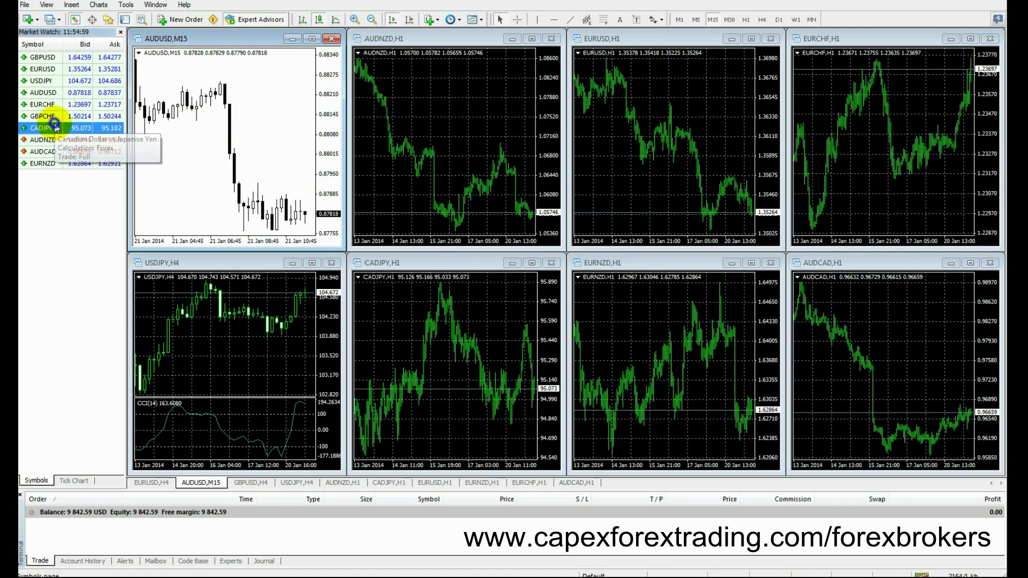
left_click(86, 204)
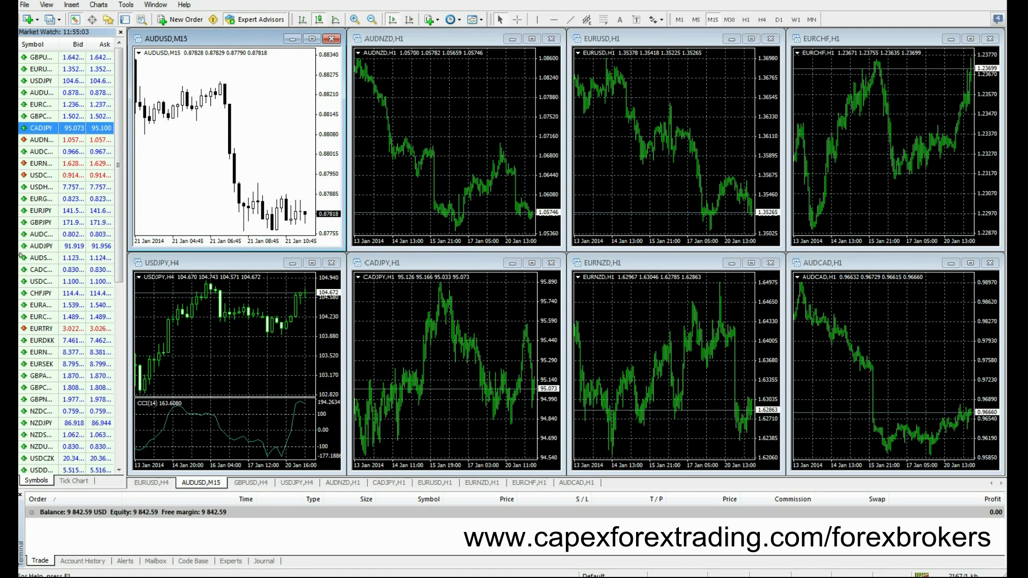
mouse_move(81, 297)
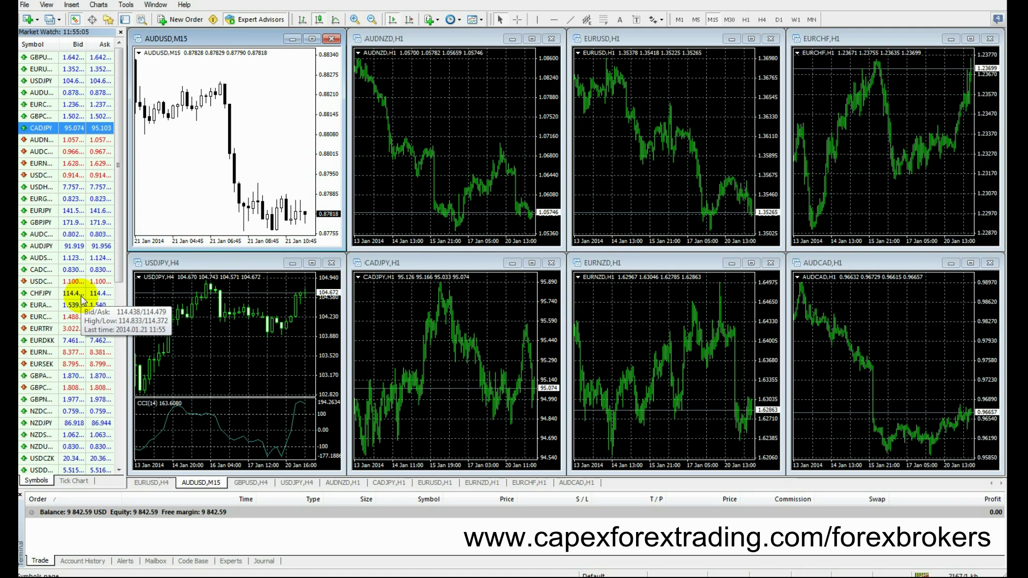
right_click(81, 164)
left_click(116, 233)
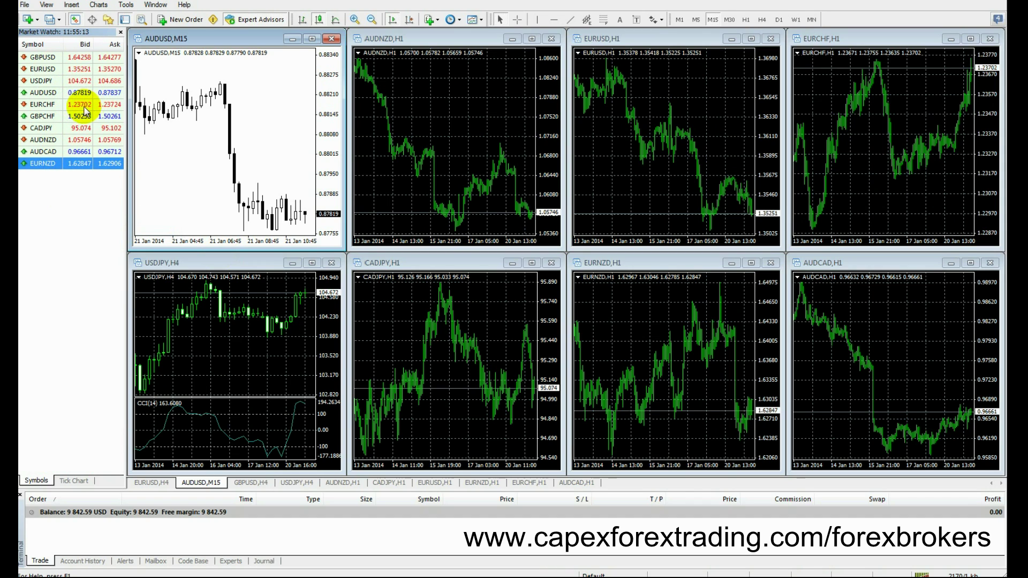
mouse_move(69, 128)
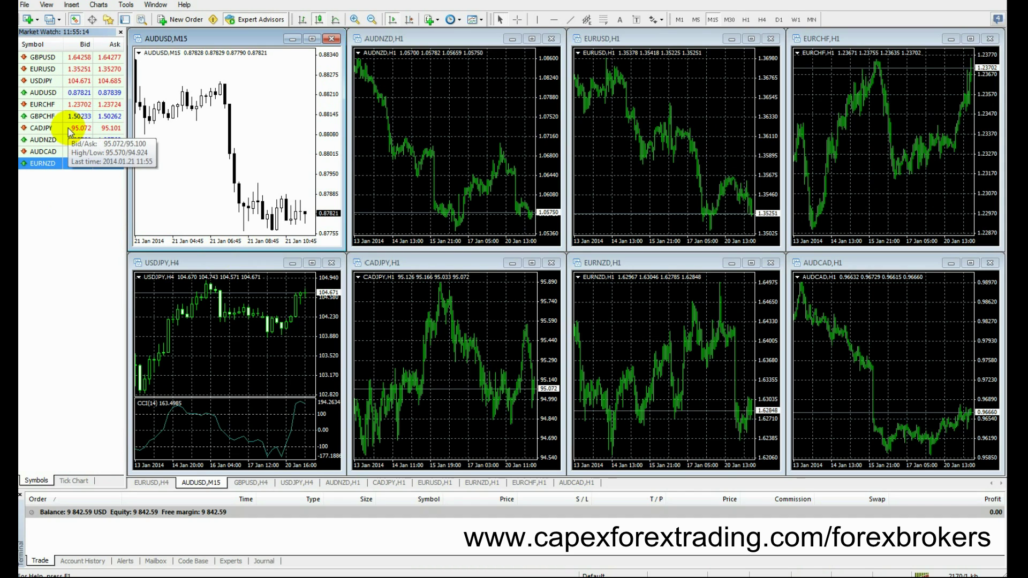
left_click(312, 38)
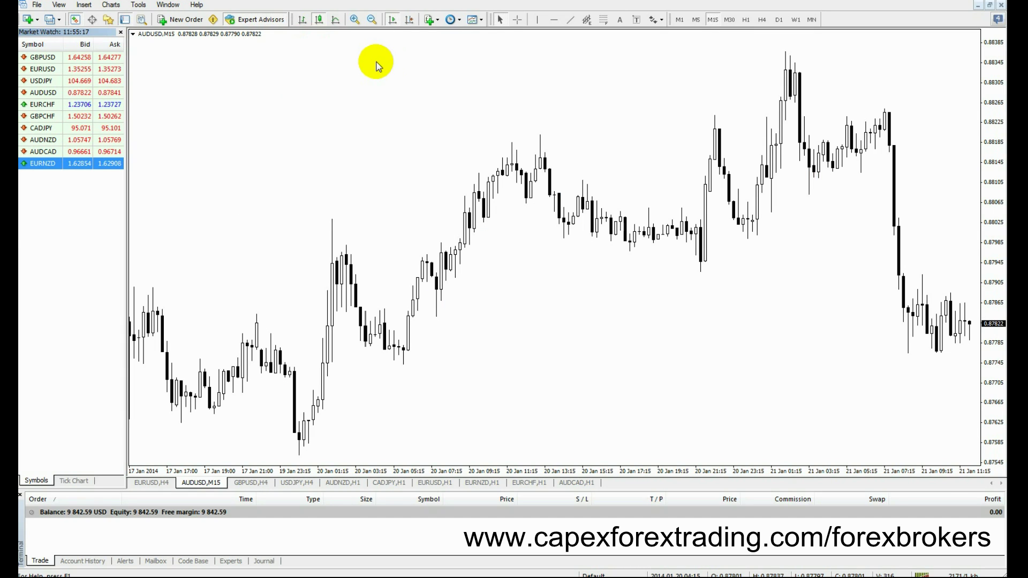
Browse the Insert > Indicators Trend, Oscillators and Volumes groups, then close without adding anything
left_click(84, 6)
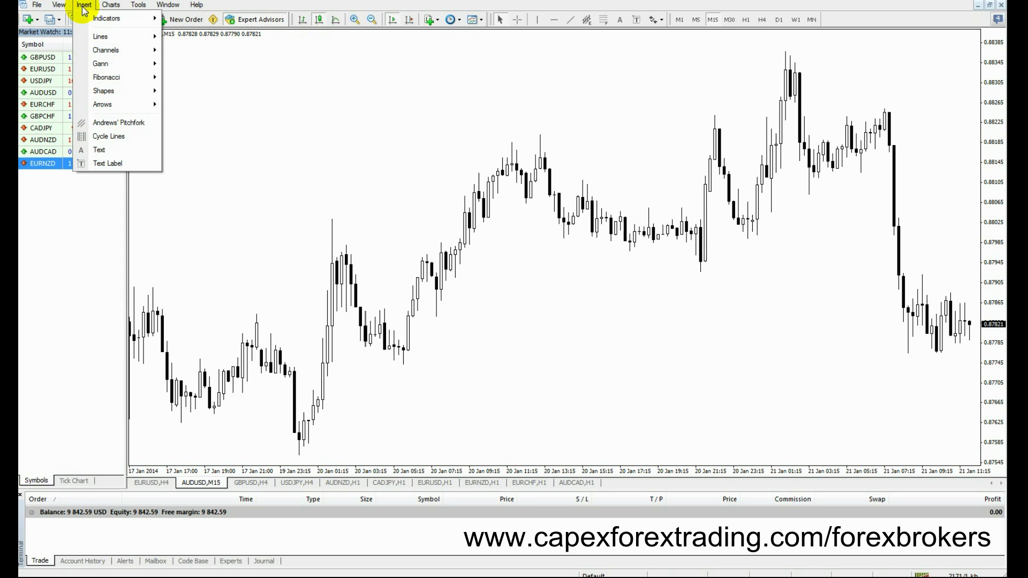
mouse_move(110, 19)
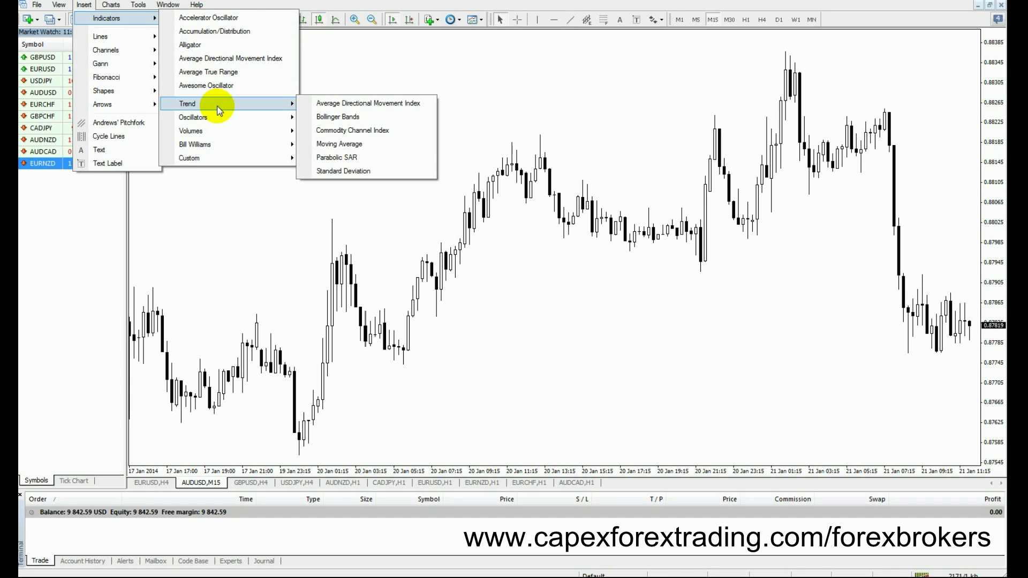
mouse_move(217, 117)
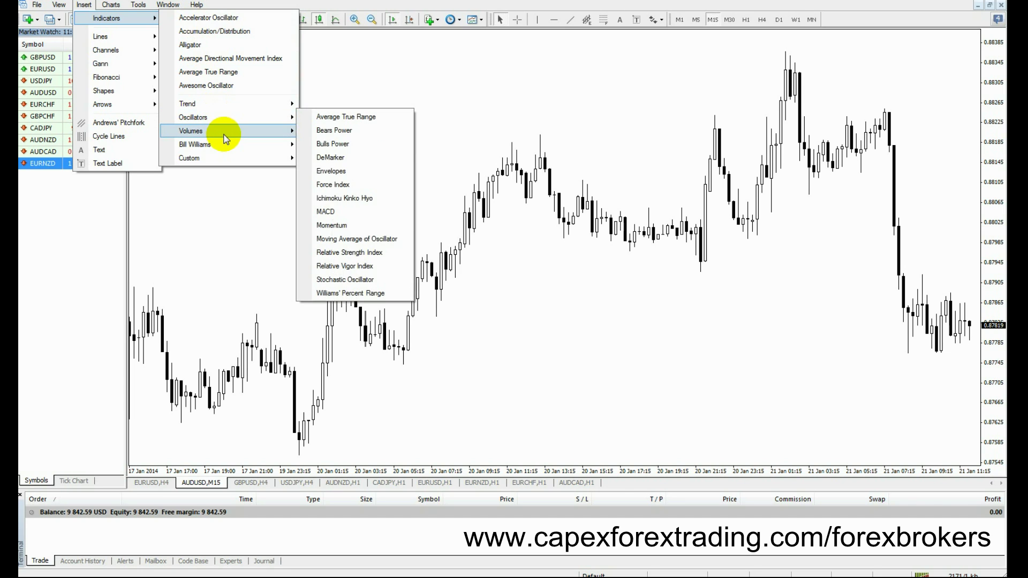
mouse_move(228, 141)
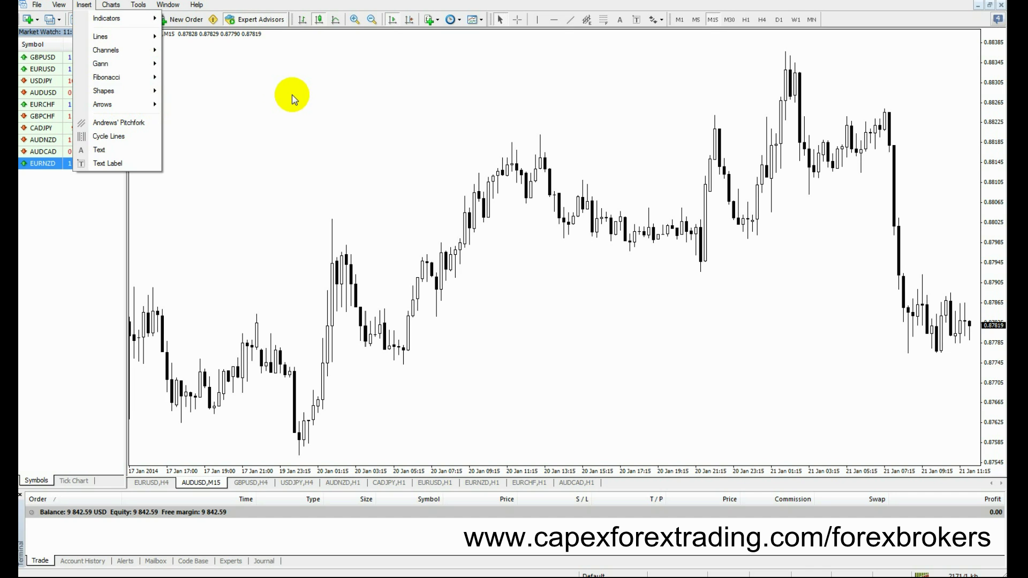
left_click(275, 82)
Scroll the AUDUSD M15 chart back to 12–16 Jan and forward again
left_click_drag(587, 153, 477, 156)
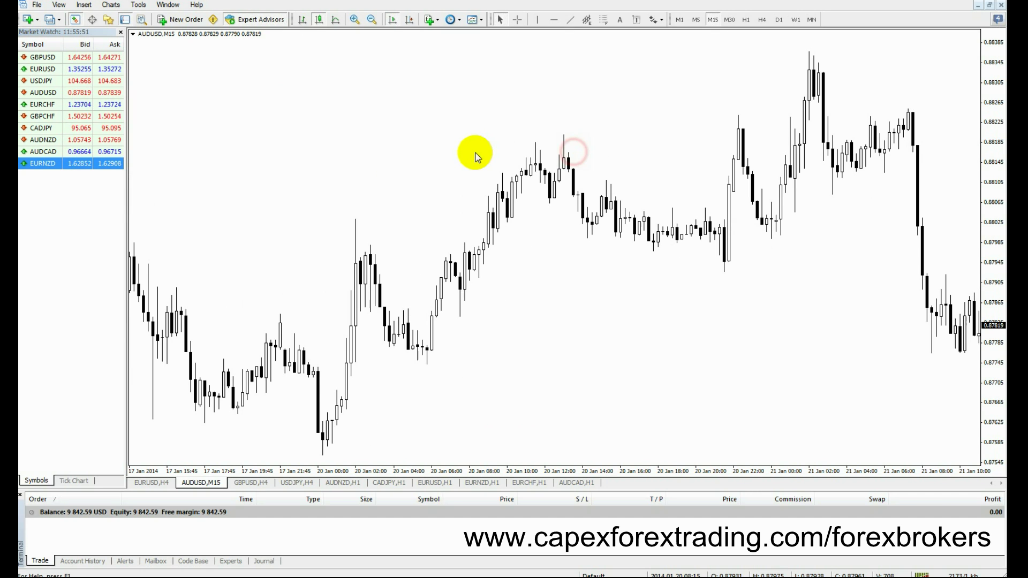
left_click_drag(580, 160, 477, 163)
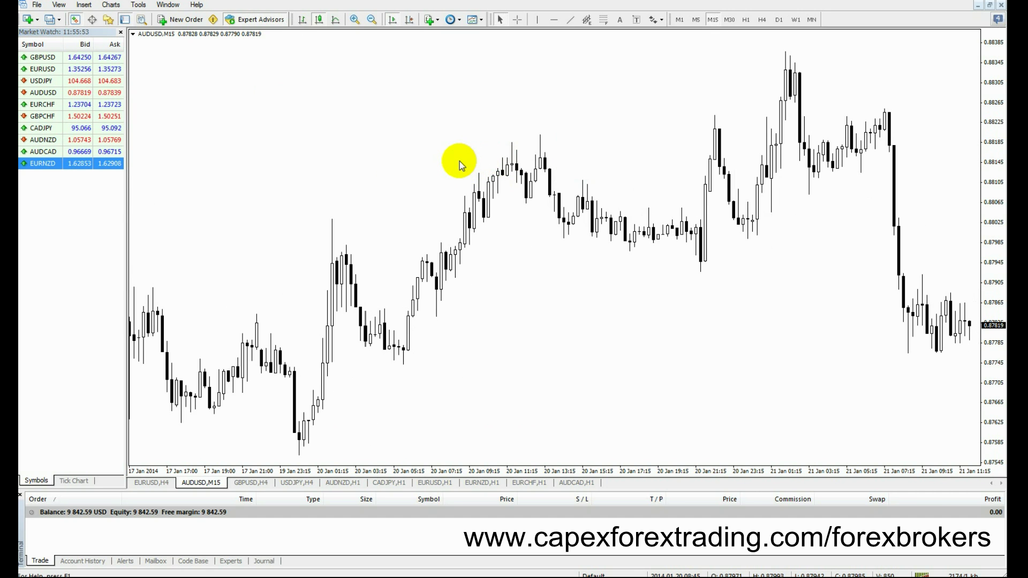
scroll(490, 140, "up", 5)
scroll(490, 140, "down", 5)
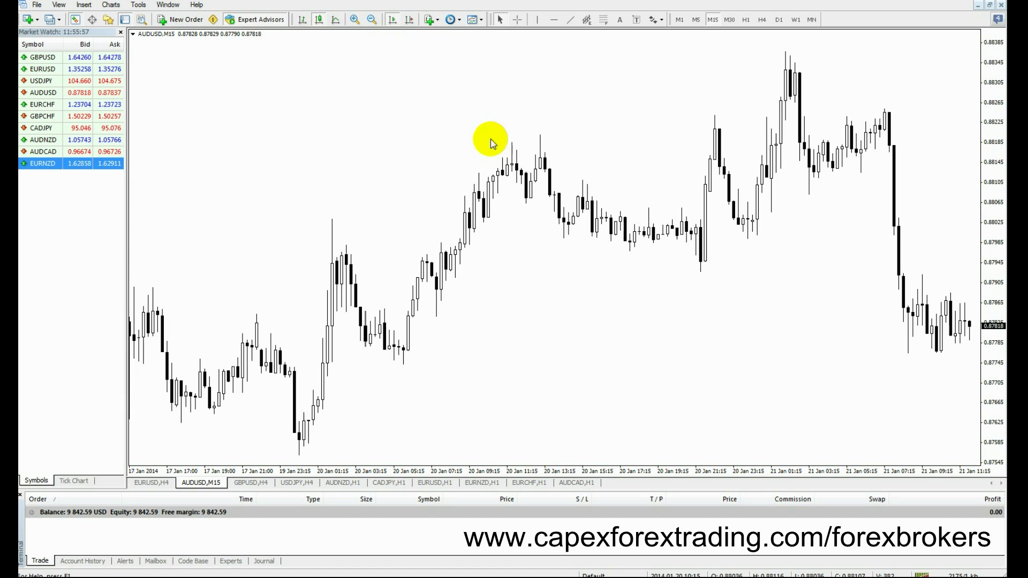
scroll(471, 188, "up", 5)
scroll(467, 187, "down", 5)
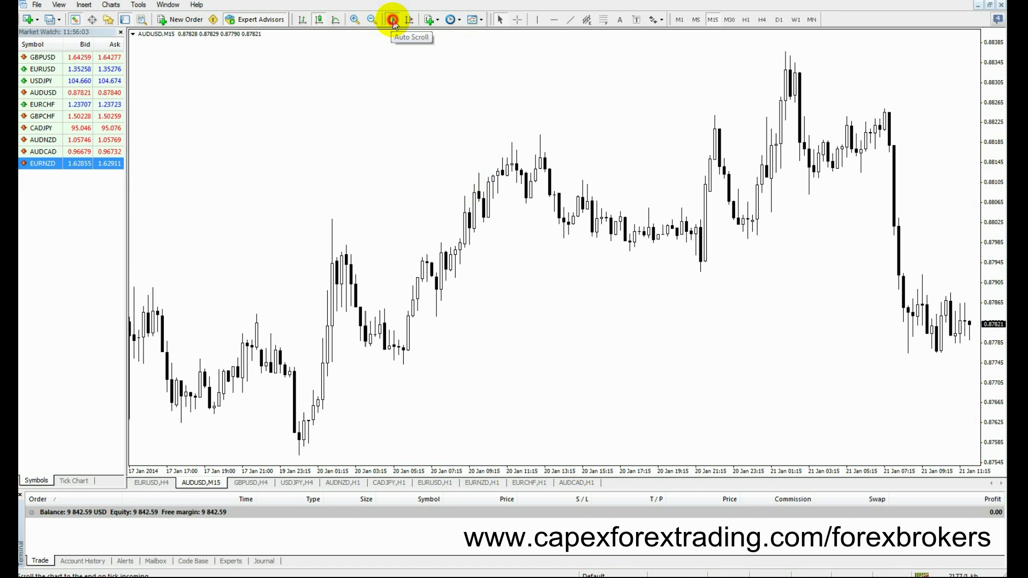
scroll(490, 224, "up", 10)
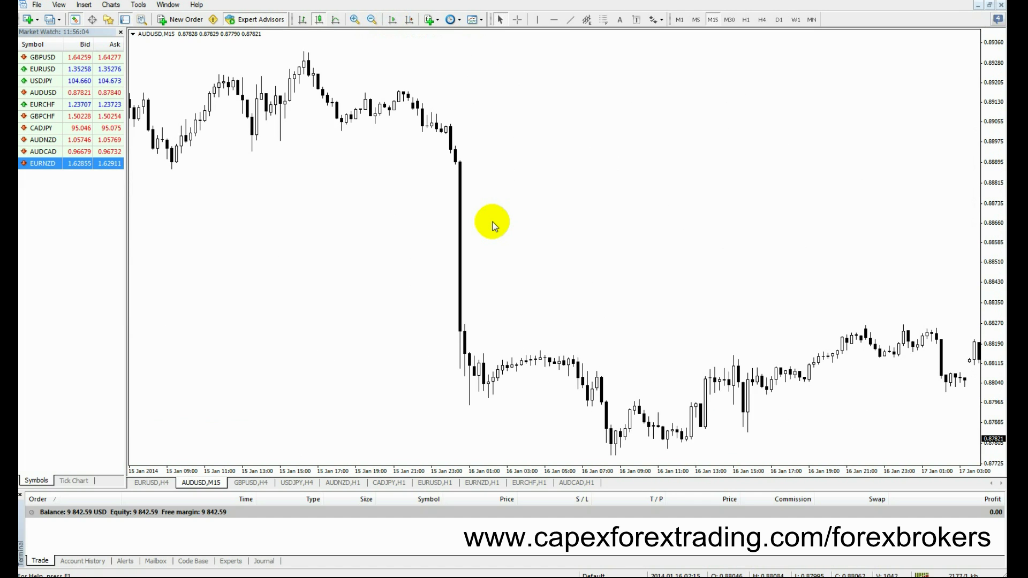
scroll(493, 225, "up", 5)
scroll(493, 225, "up", 10)
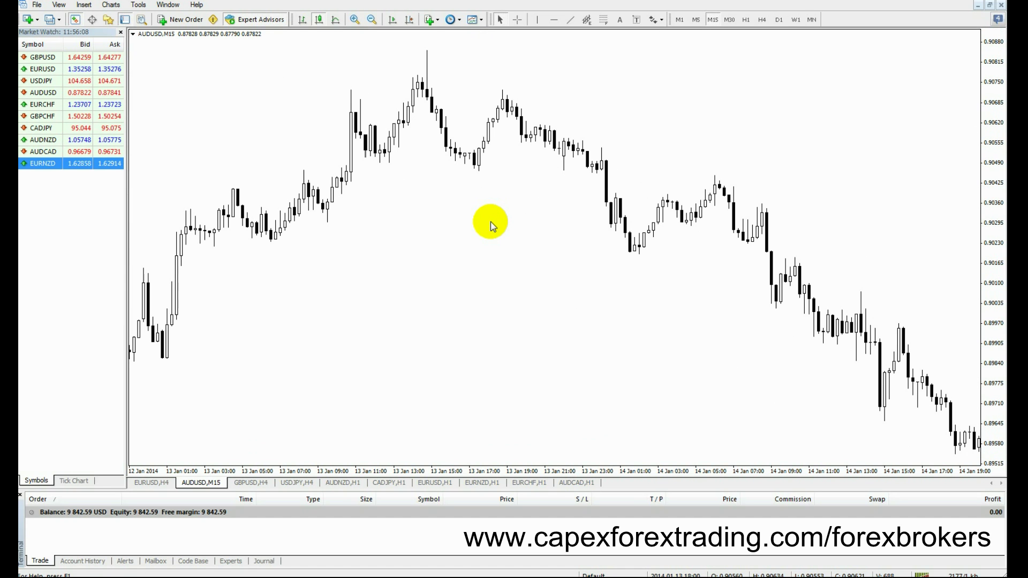
scroll(493, 225, "down", 20)
scroll(492, 225, "down", 15)
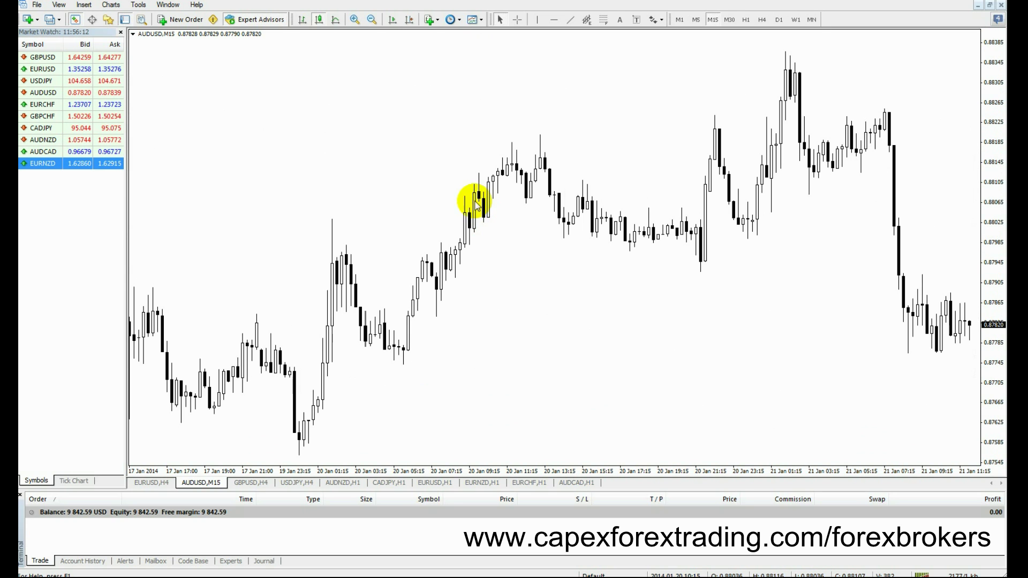
Turn on Auto Scroll and bring the chart back to the latest bars
left_click(392, 19)
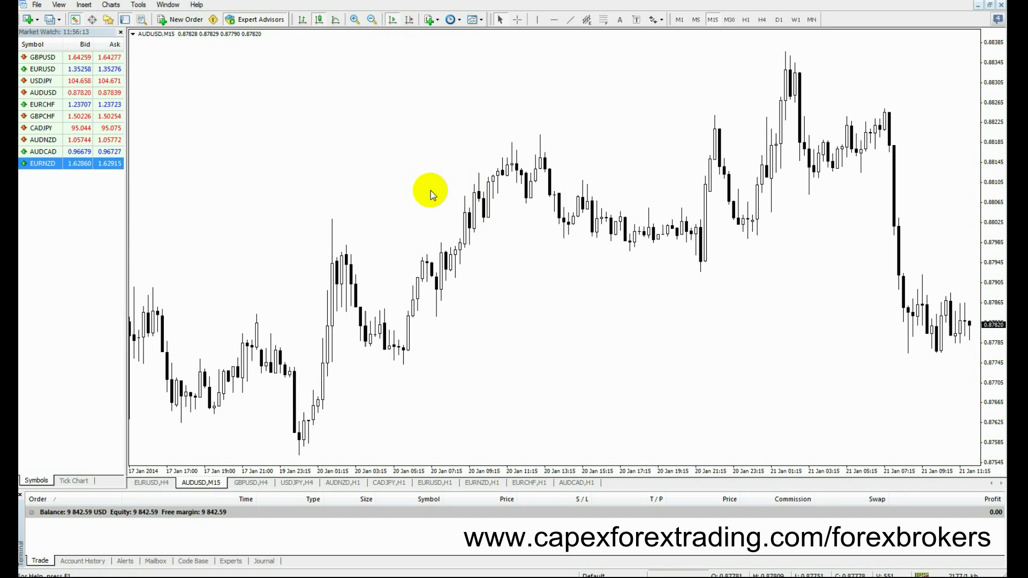
scroll(438, 201, "up", 15)
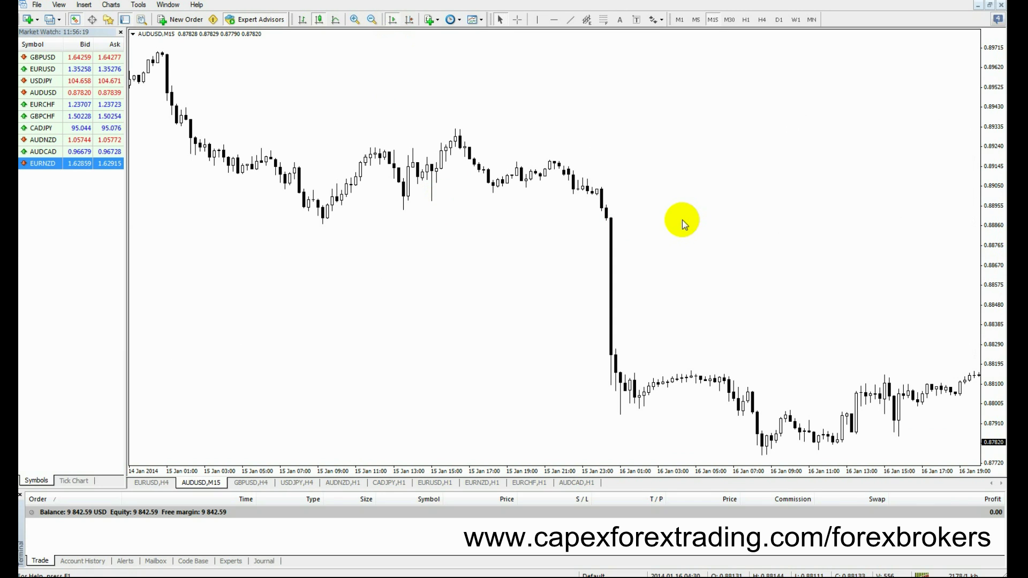
left_click_drag(682, 219, 371, 194)
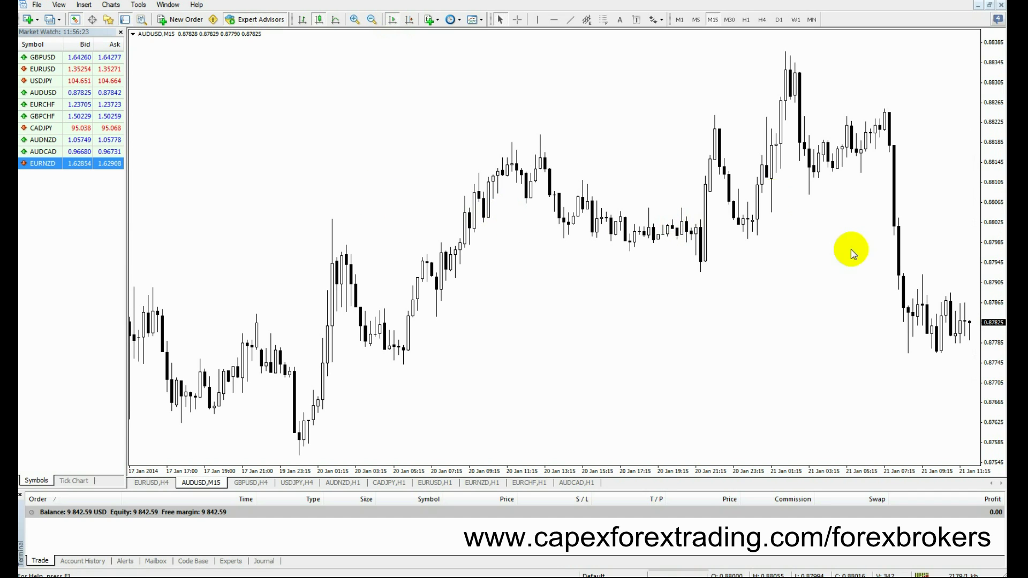